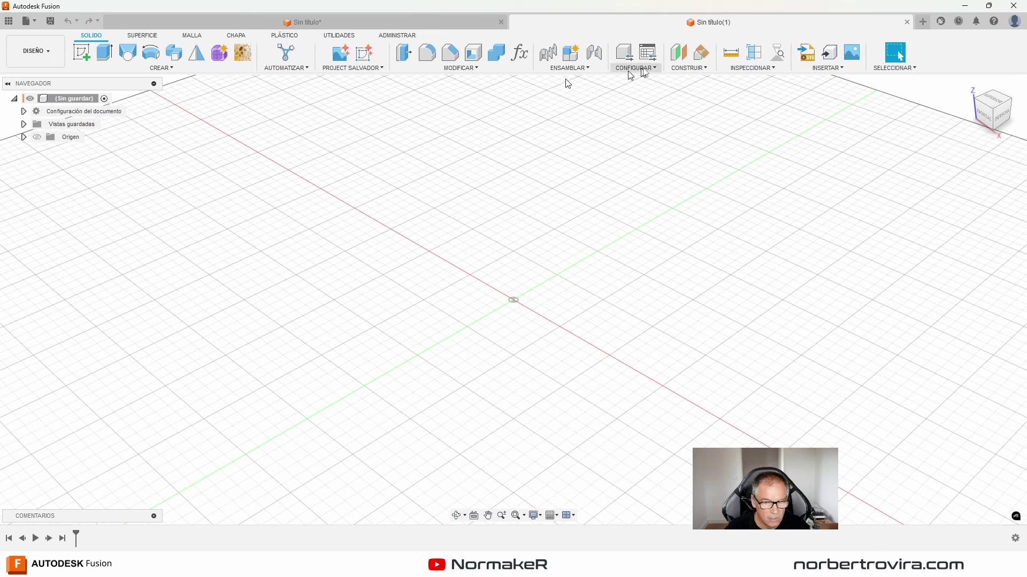
Load Parker-83_web-crop-01.png from this computer as a new canvas image
left_click(842, 68)
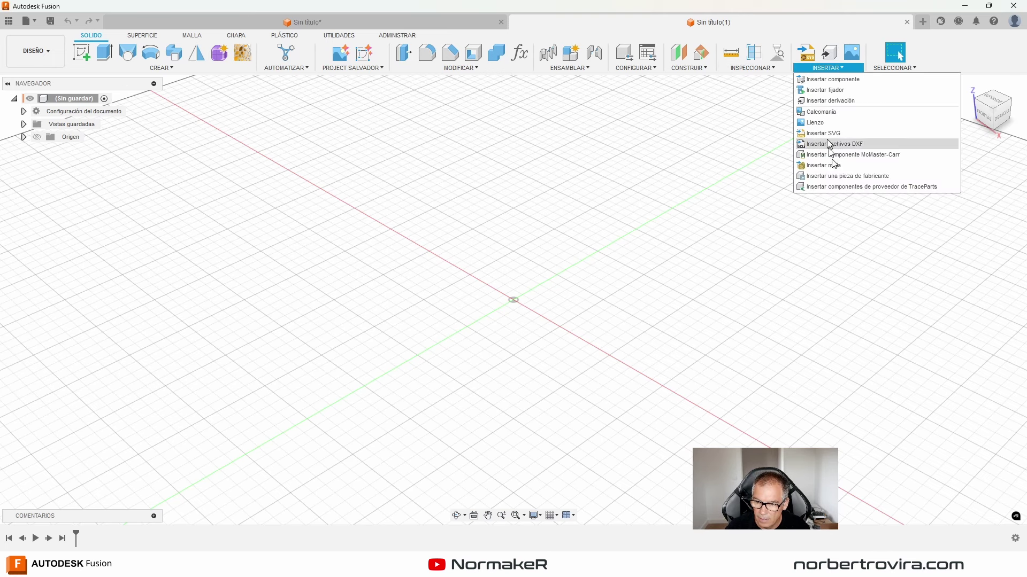
left_click(816, 122)
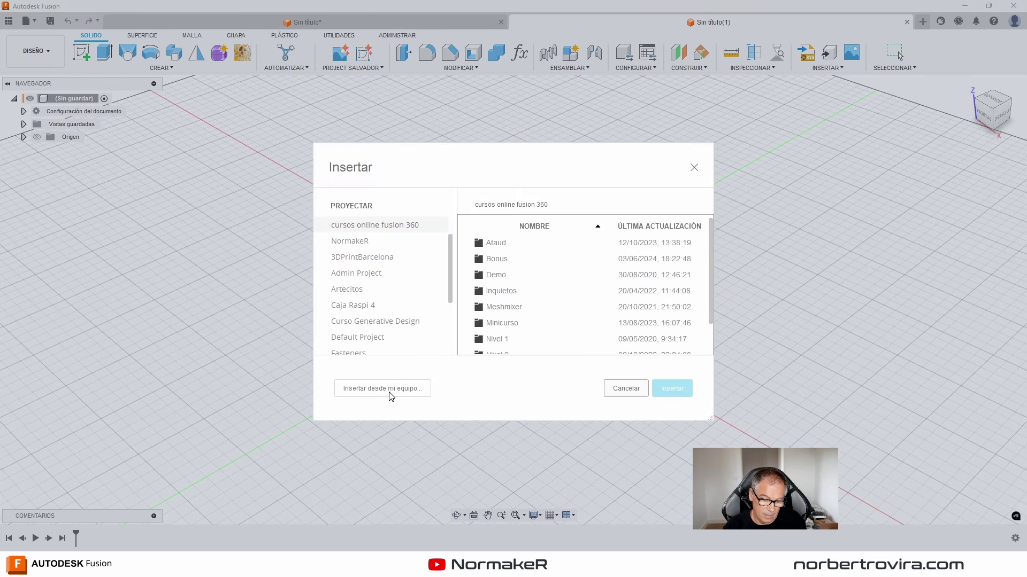
left_click(389, 394)
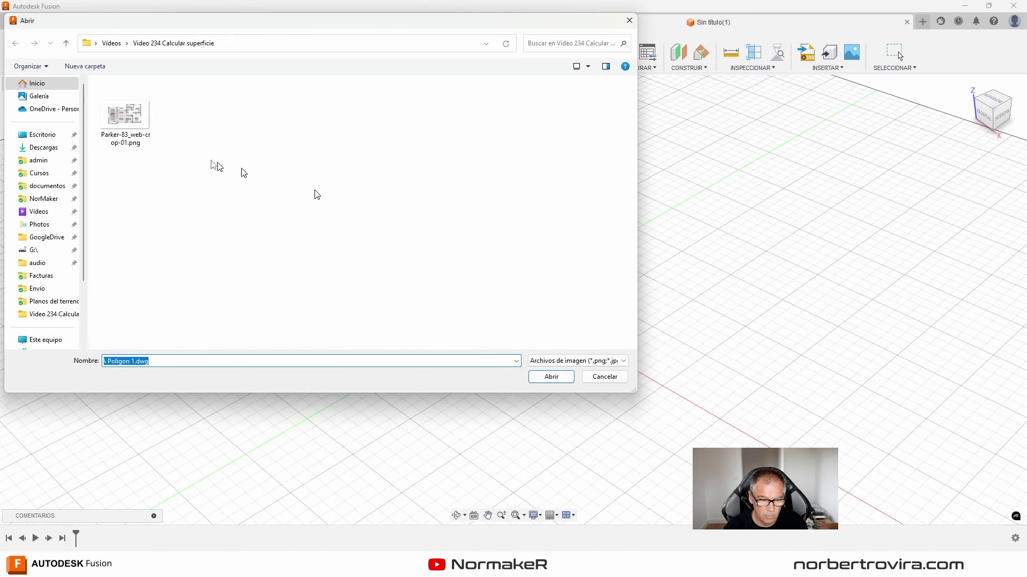
left_click(125, 113)
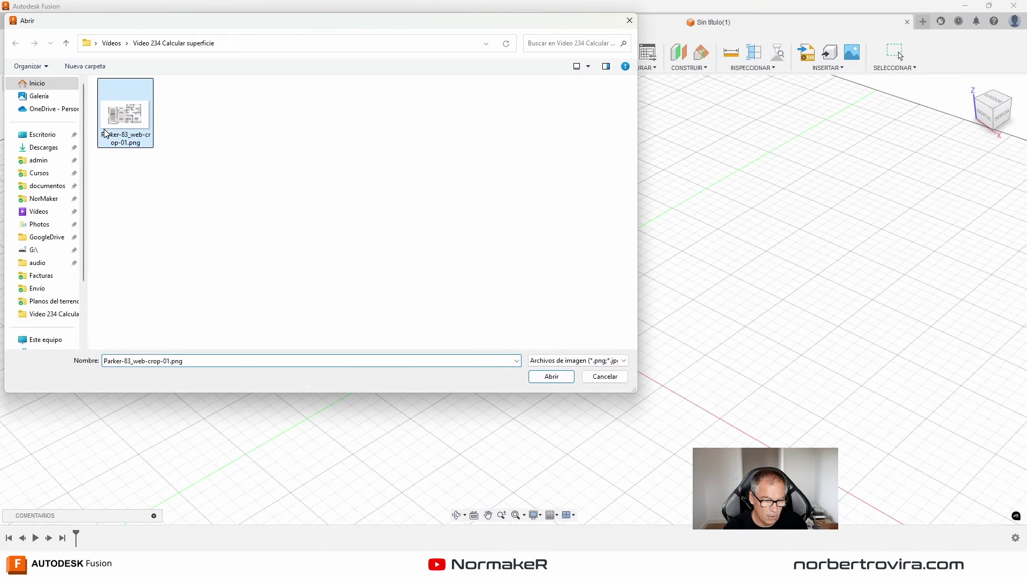
left_click(551, 376)
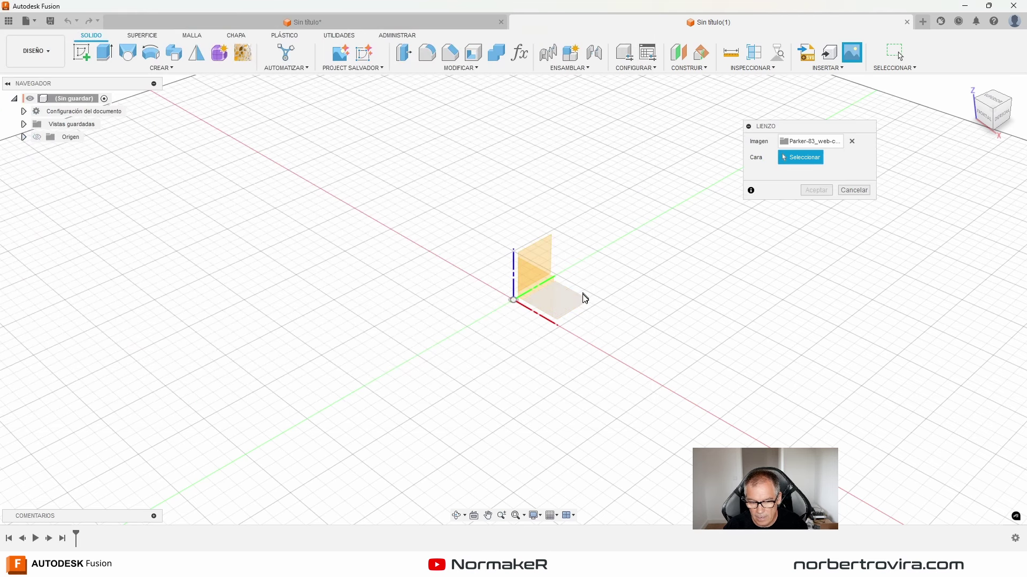
Place the floor-plan canvas on the XY plane and switch to the top view
left_click(583, 303)
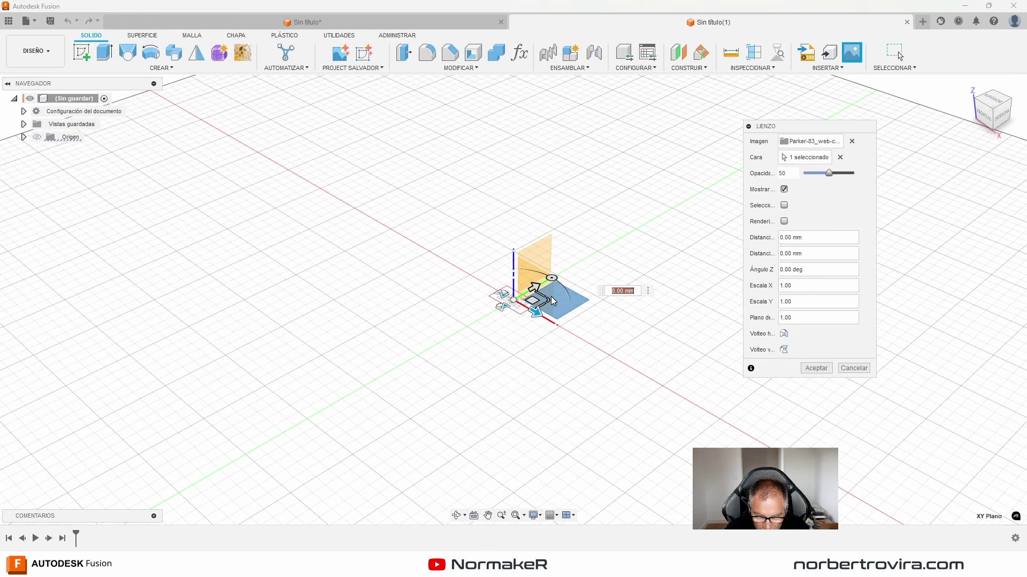
left_click(816, 367)
left_click(993, 102)
Calibrate the canvas so the garage-to-Bed 1 outer wall distance is 12.8 m
left_click(23, 149)
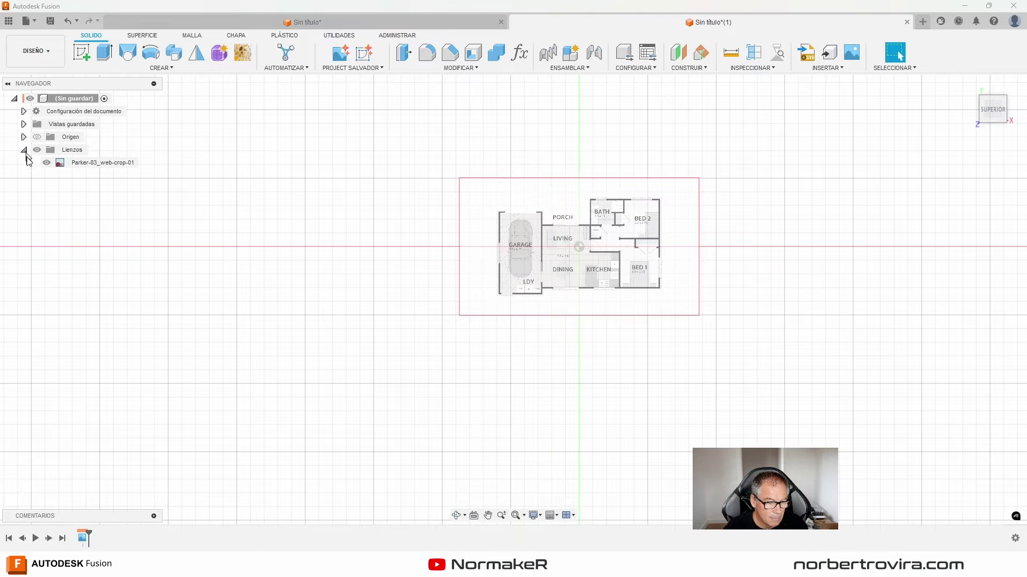
right_click(118, 164)
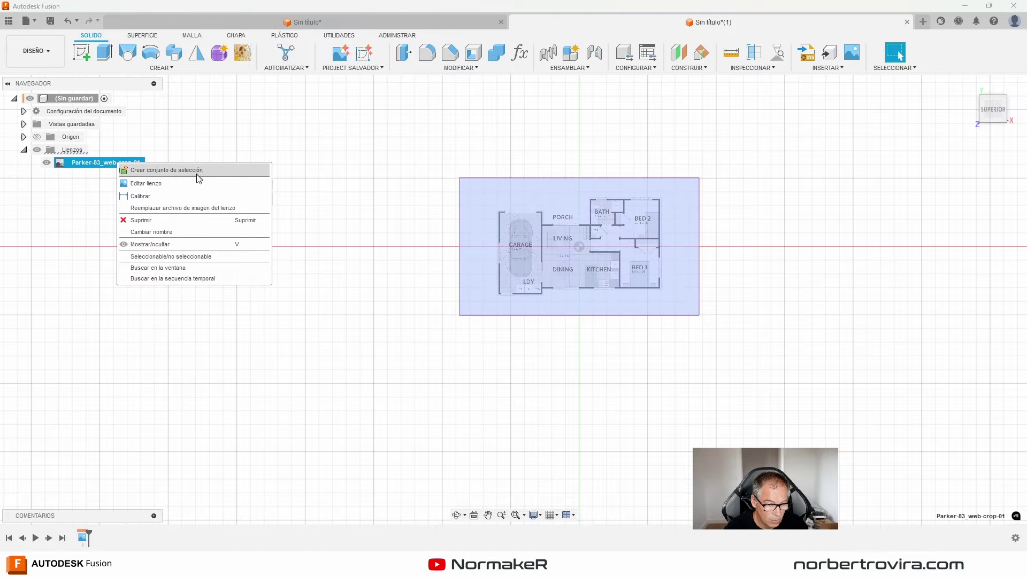
left_click(194, 196)
scroll(591, 305, "up", 5)
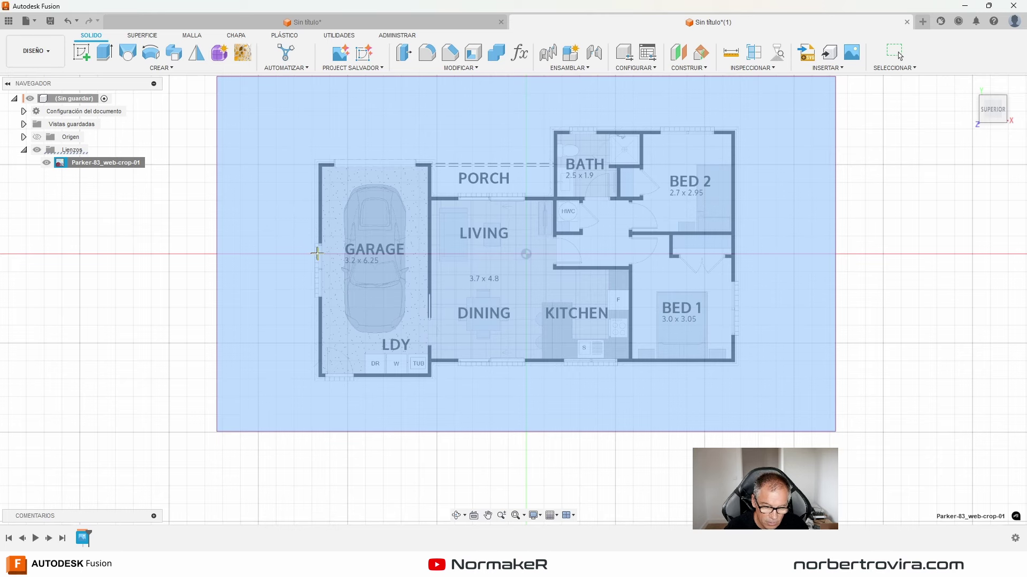
left_click(320, 254)
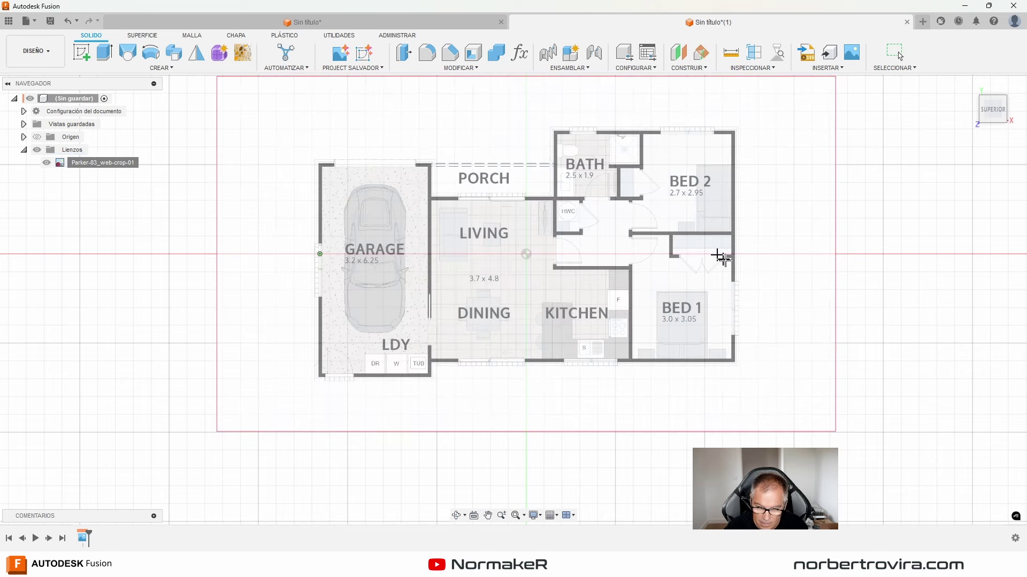
left_click(735, 256)
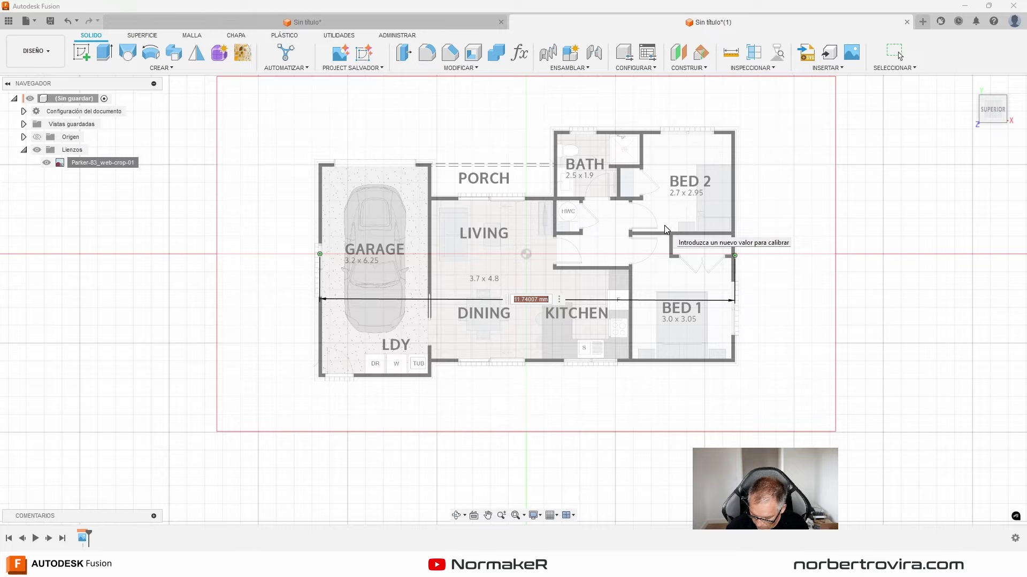
type("12.8m")
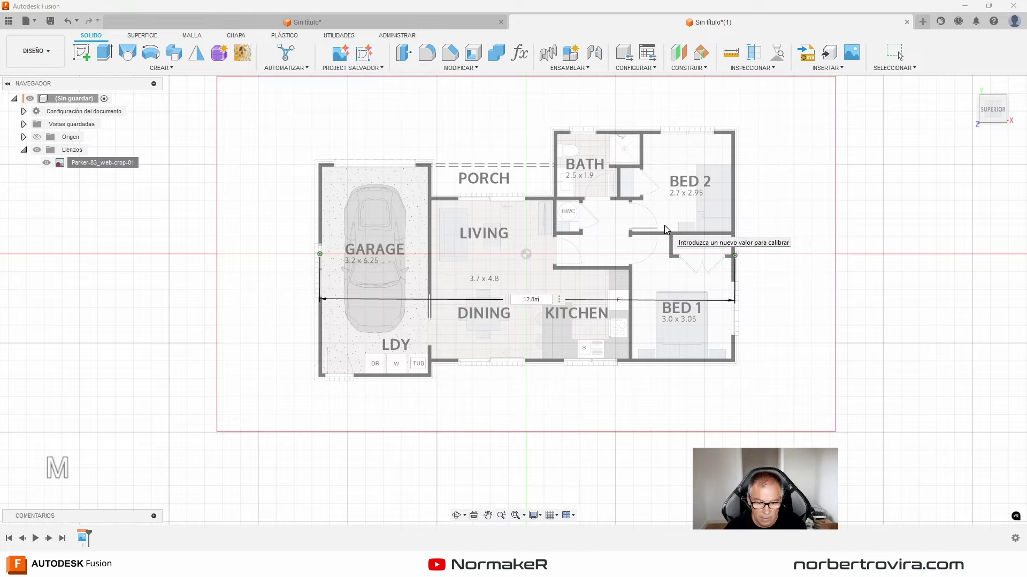
key("Return")
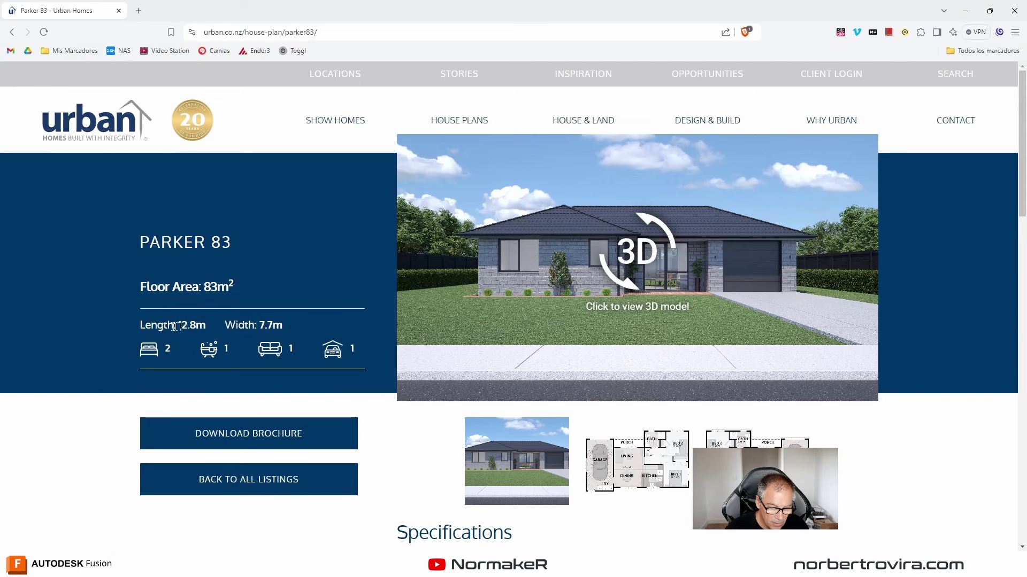
Fit the floor plan in view and change the document units to metres
mouse_move(16, 564)
left_click(302, 505)
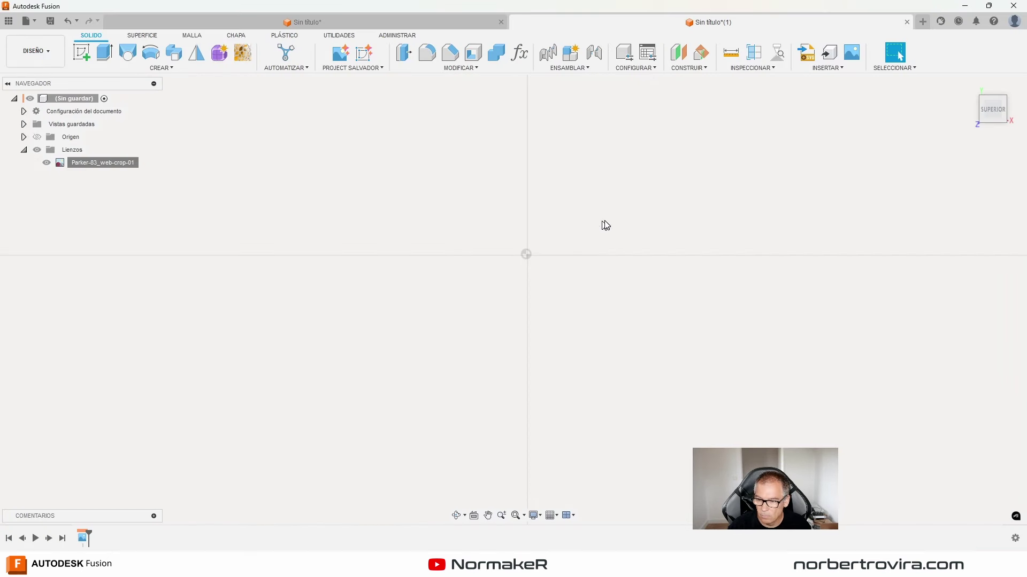
middle_click(555, 246)
scroll(480, 240, "down", 1)
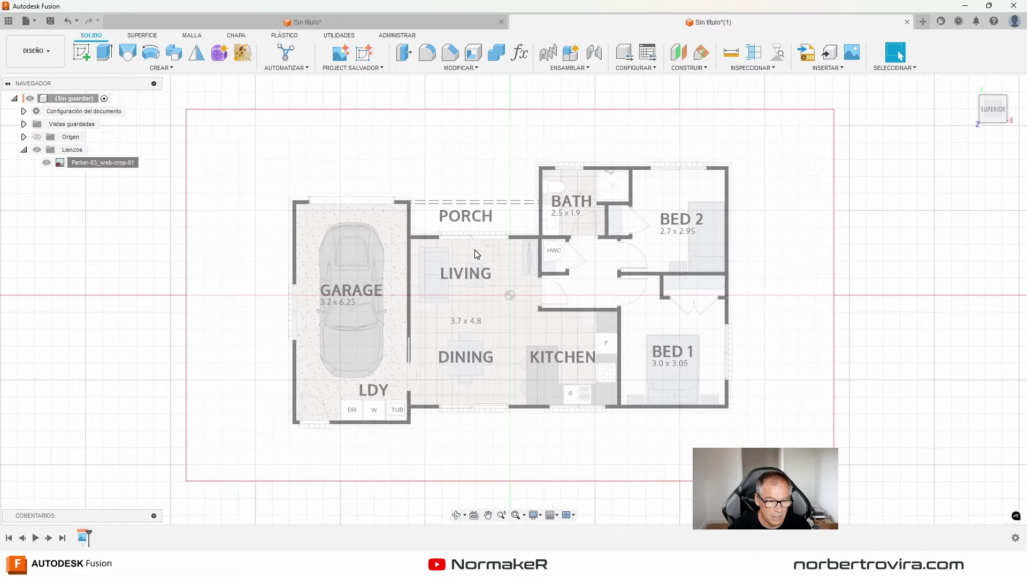
scroll(475, 224, "down", 1)
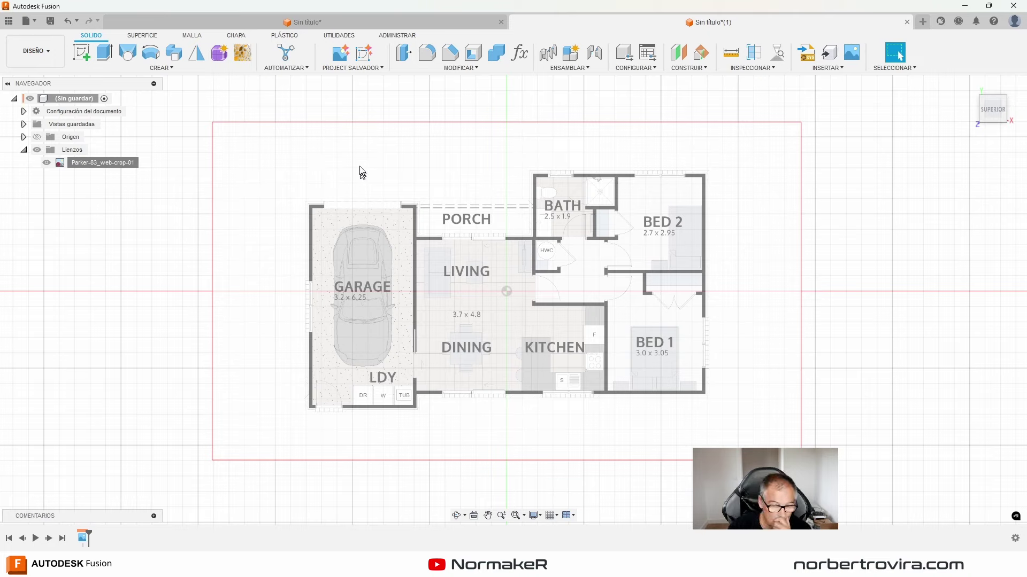
left_click(24, 112)
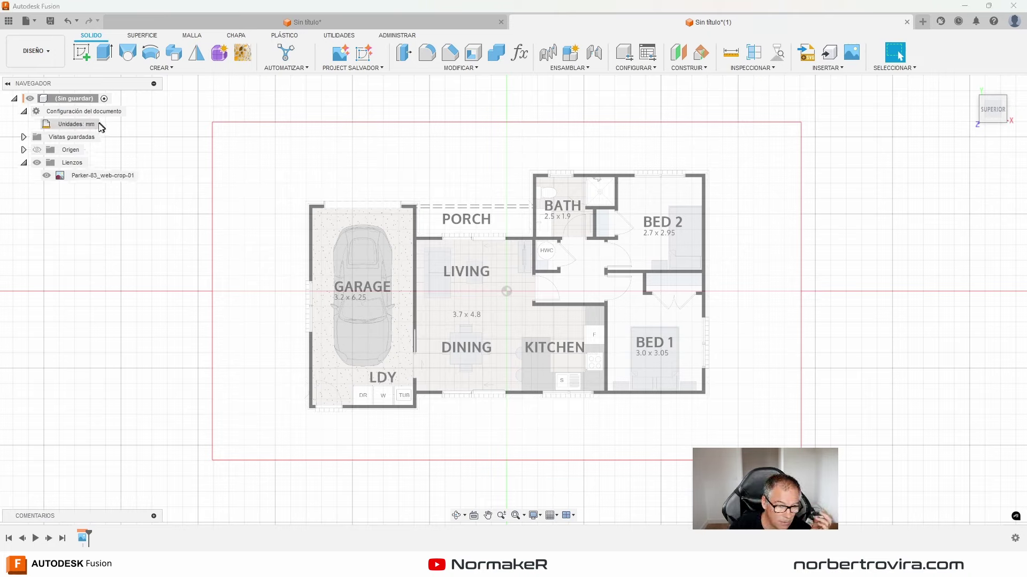
left_click(105, 124)
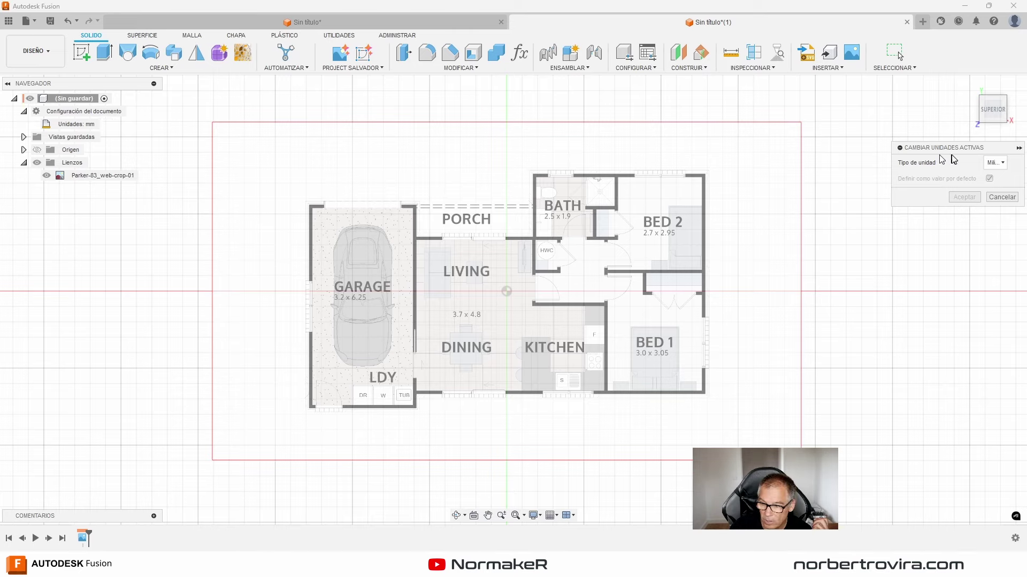
left_click(996, 163)
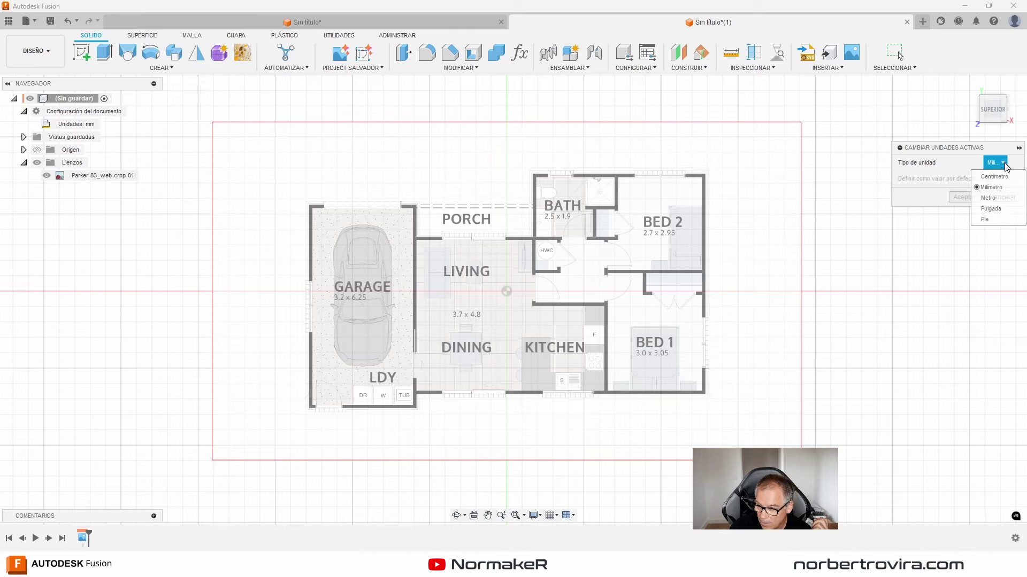
left_click(989, 198)
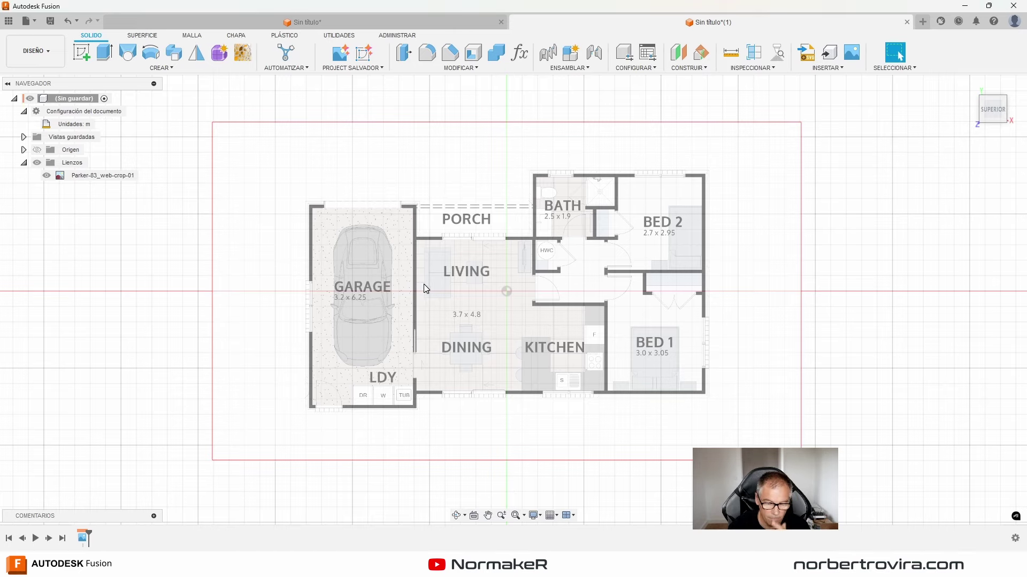
Recentre the view on the floor plan and start a new sketch
scroll(422, 284, "up", 2)
scroll(422, 284, "up", 2)
middle_click_drag(500, 275, 472, 281)
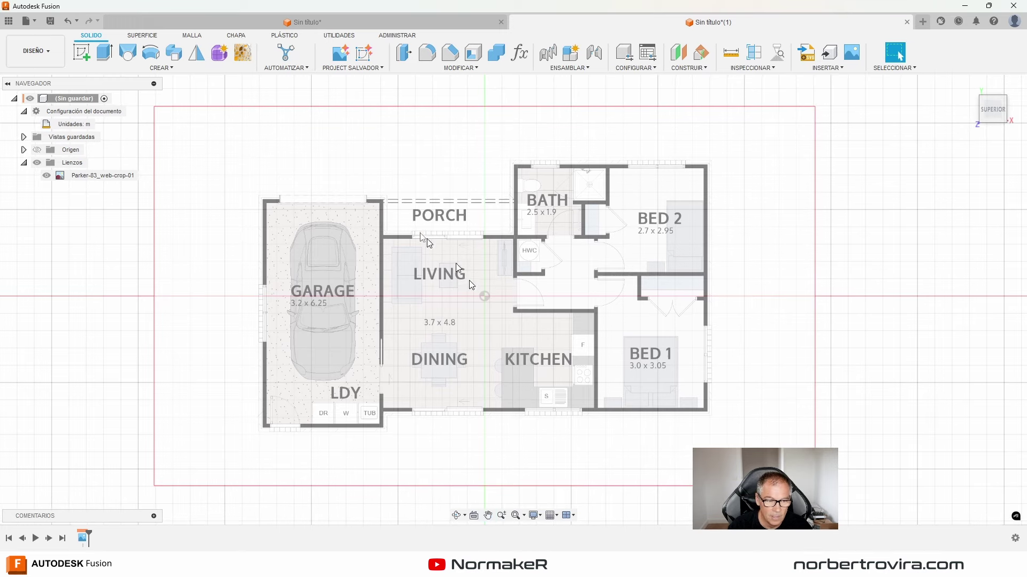
left_click(83, 54)
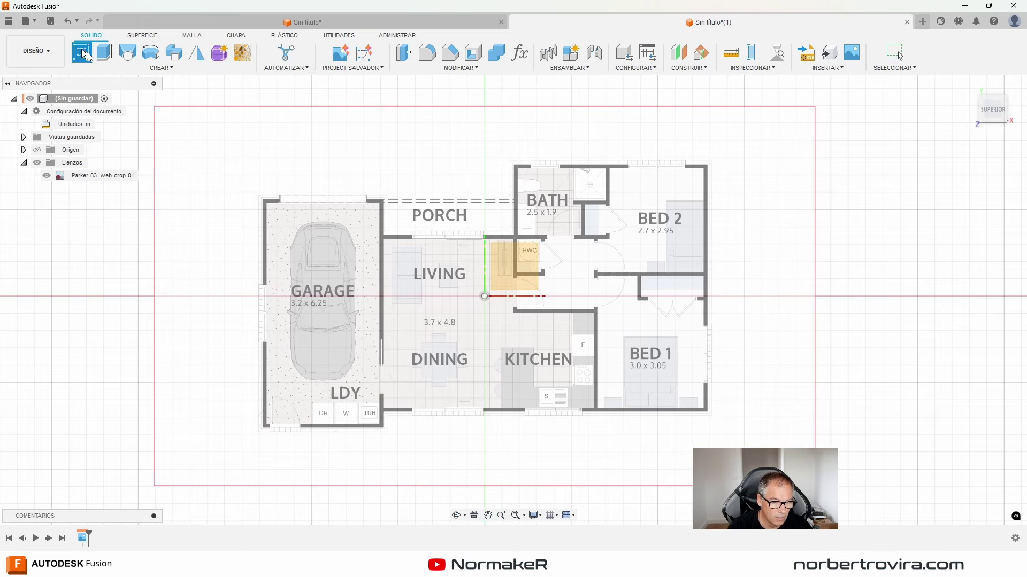
On the XY plane, trace a closed six-corner line outline of the house walls and finish the sketch
left_click(500, 239)
left_click(84, 59)
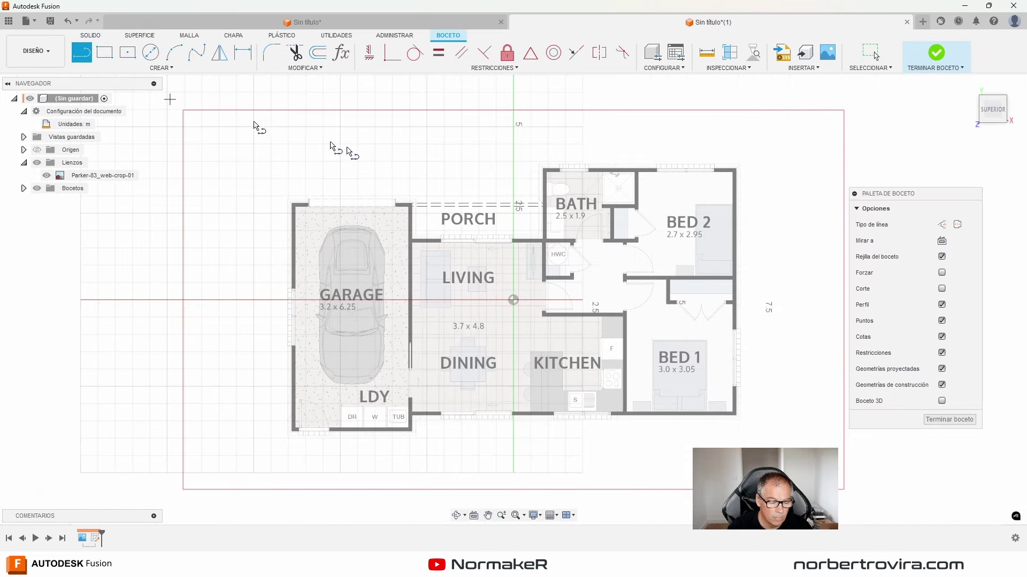
left_click(290, 203)
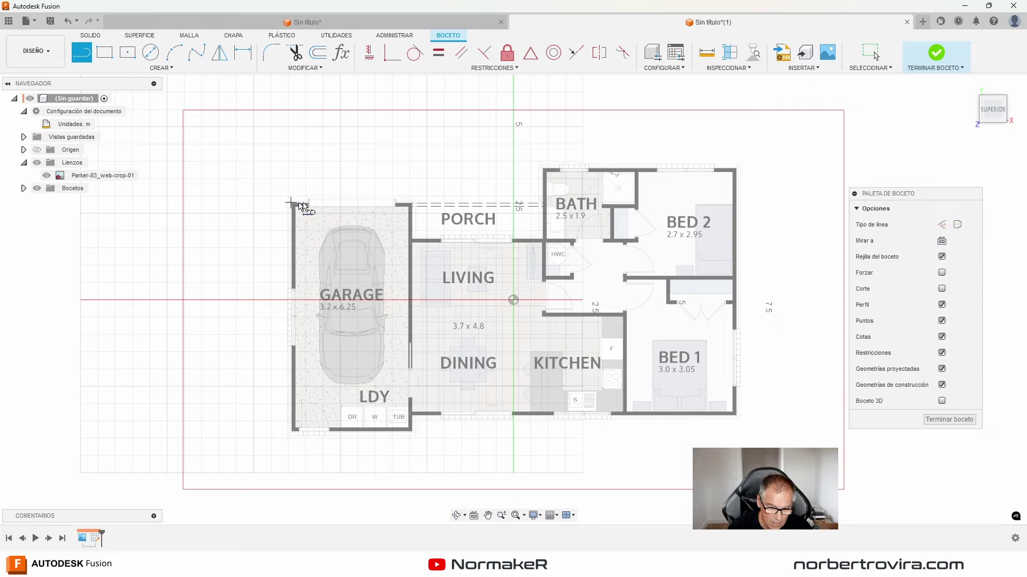
left_click(543, 204)
left_click(543, 170)
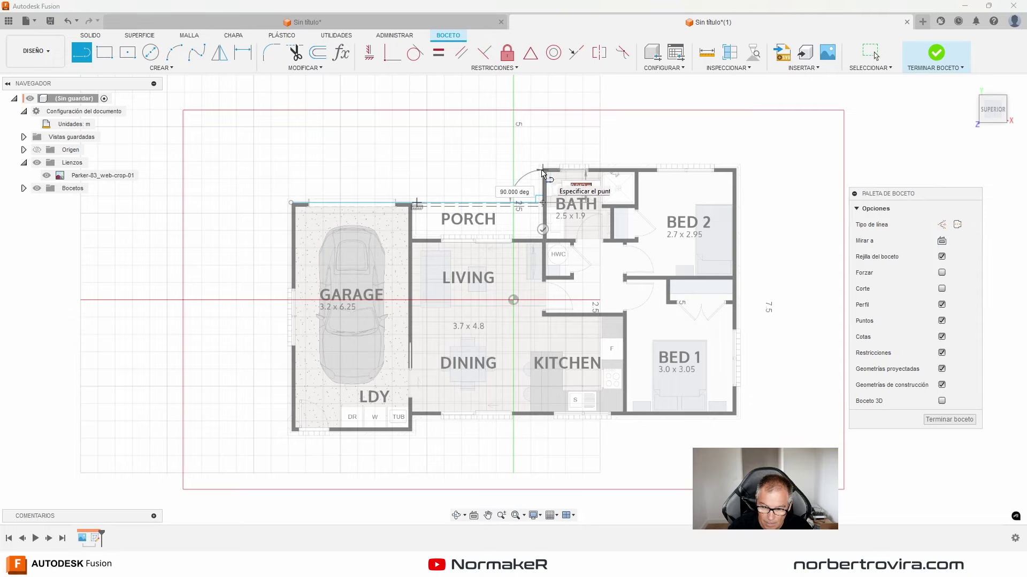
left_click(735, 170)
left_click(735, 414)
left_click(412, 414)
left_click(290, 203)
left_click(951, 423)
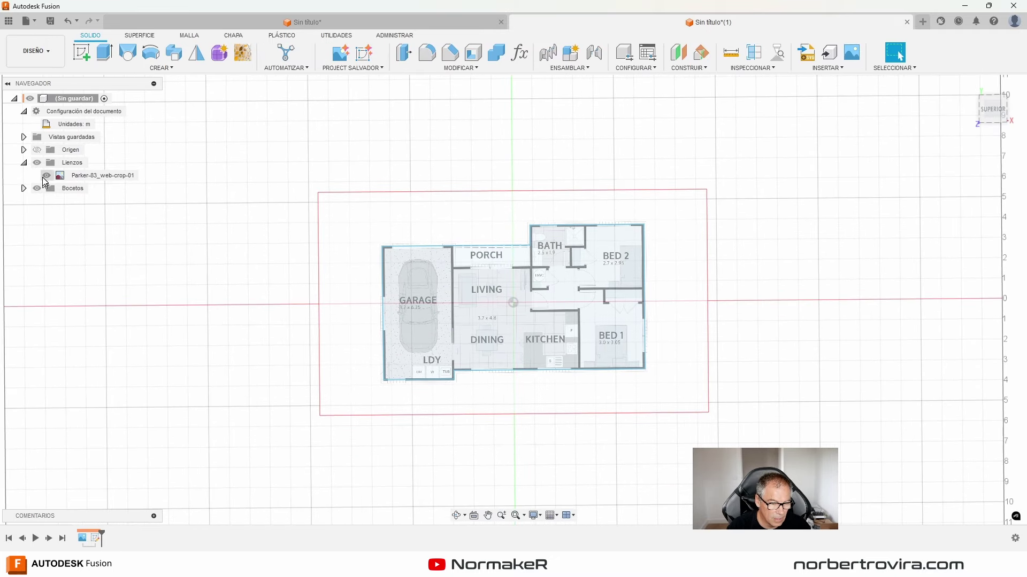
Hide the floor-plan canvas, tilt the view to 3D, and switch to the Surface tools
left_click(47, 176)
mouse_move(601, 436)
middle_mouse_down("shift")
mouse_move(616, 389)
mouse_move(394, 266)
mouse_move(271, 238)
mouse_move(521, 316)
mouse_move(598, 293)
middle_mouse_up("shift")
scroll(599, 293, "down", 3)
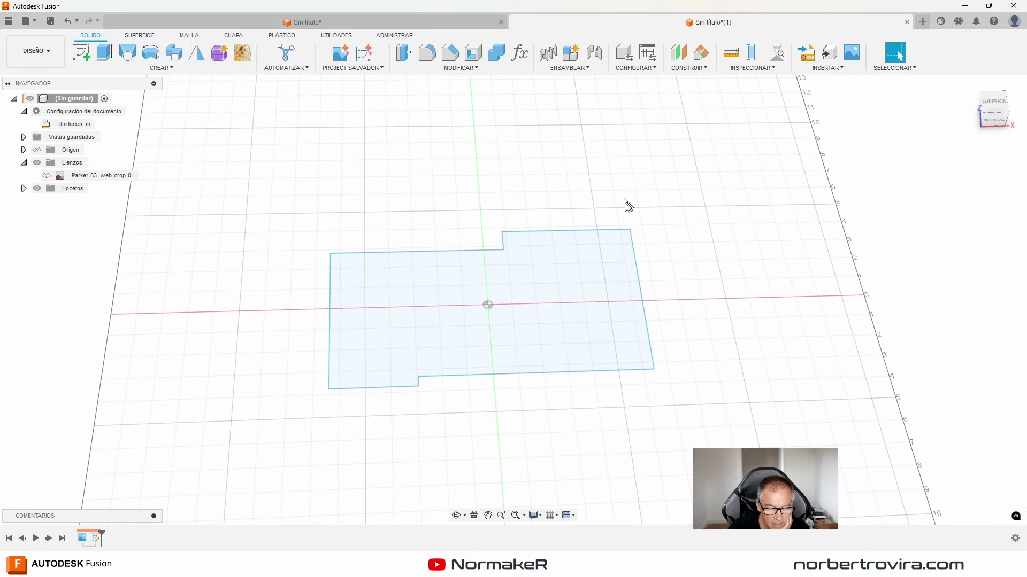
left_click(151, 36)
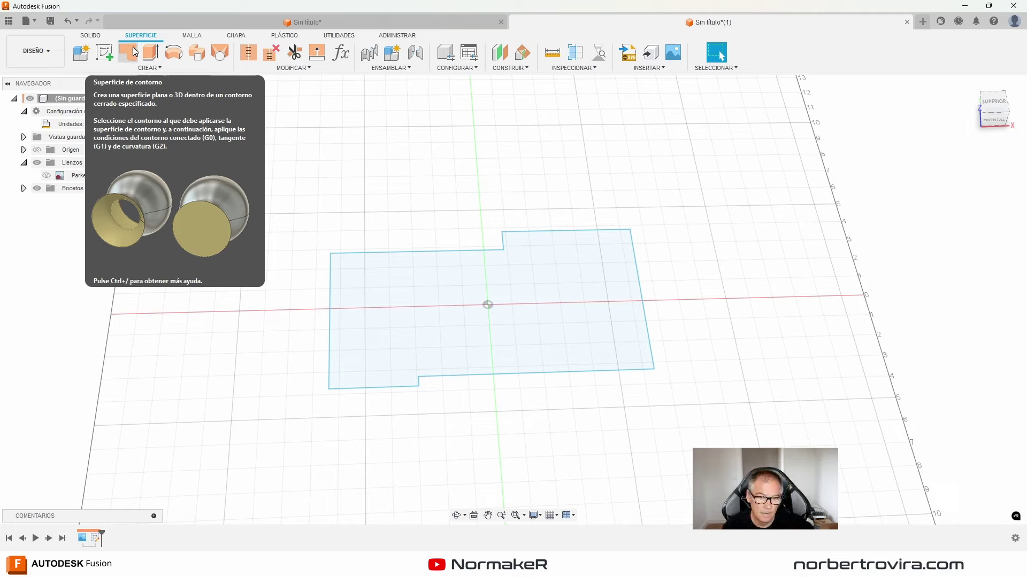
Create a Patch surface from the house outline profile (Perfil 1)
left_click(134, 52)
left_click(503, 248)
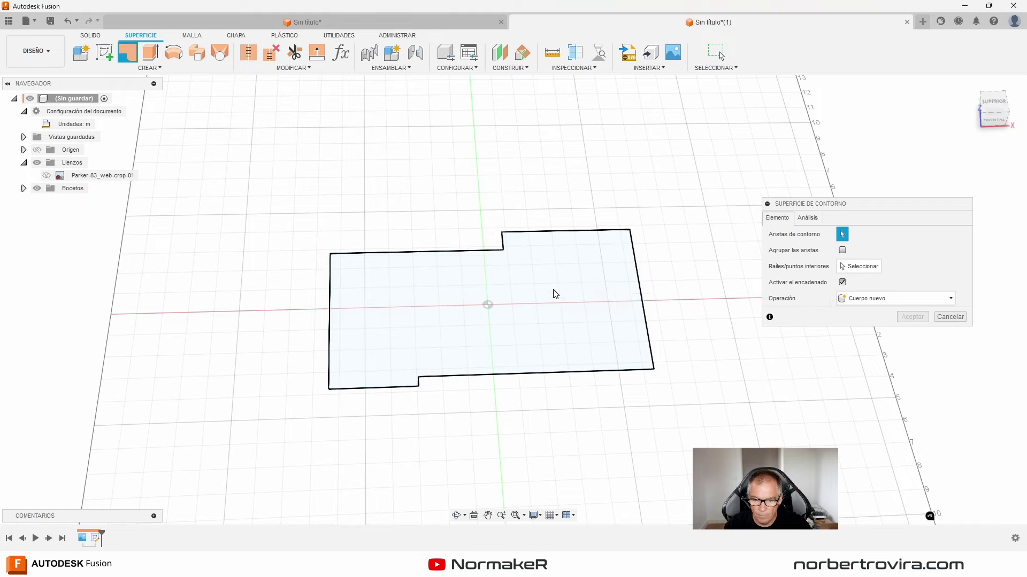
left_click(551, 297)
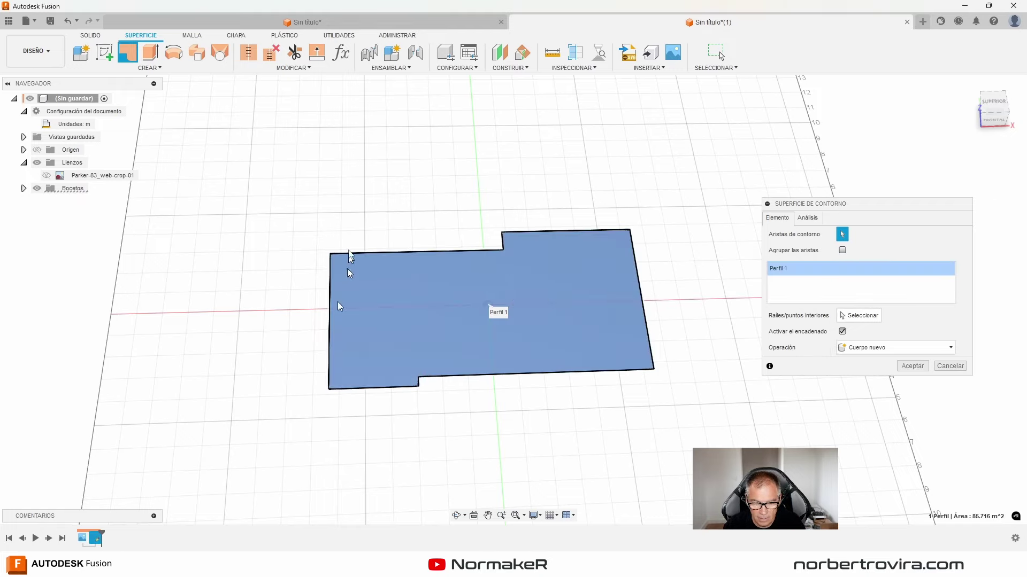
left_click(913, 365)
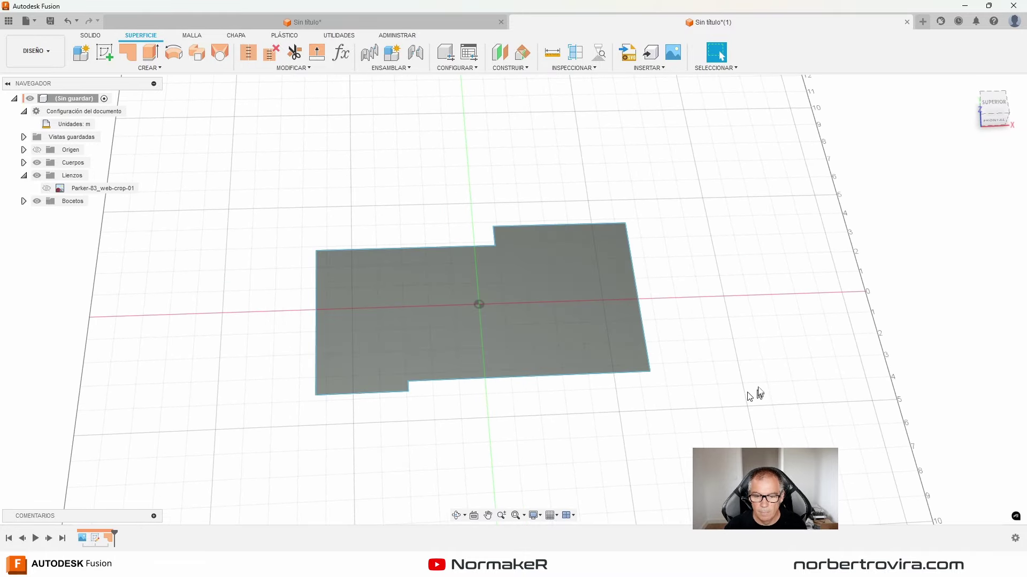
scroll(588, 321, "down", 2)
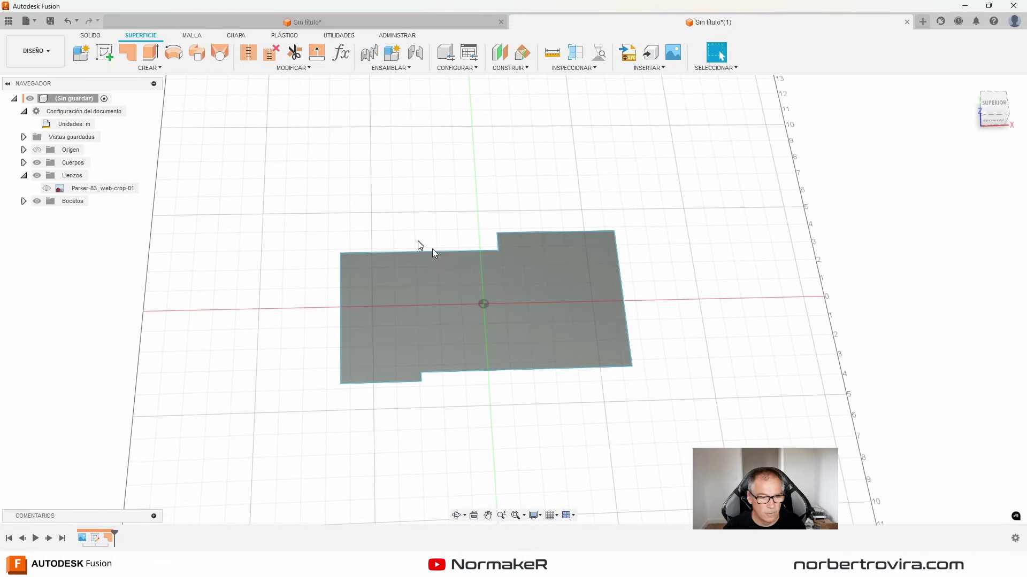
left_click(24, 163)
right_click(88, 177)
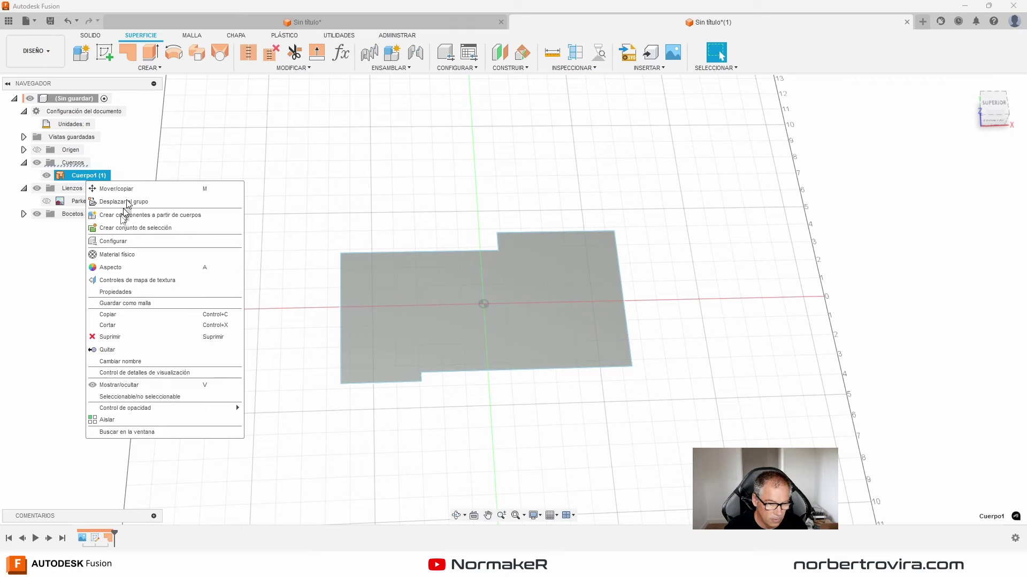
left_click(137, 293)
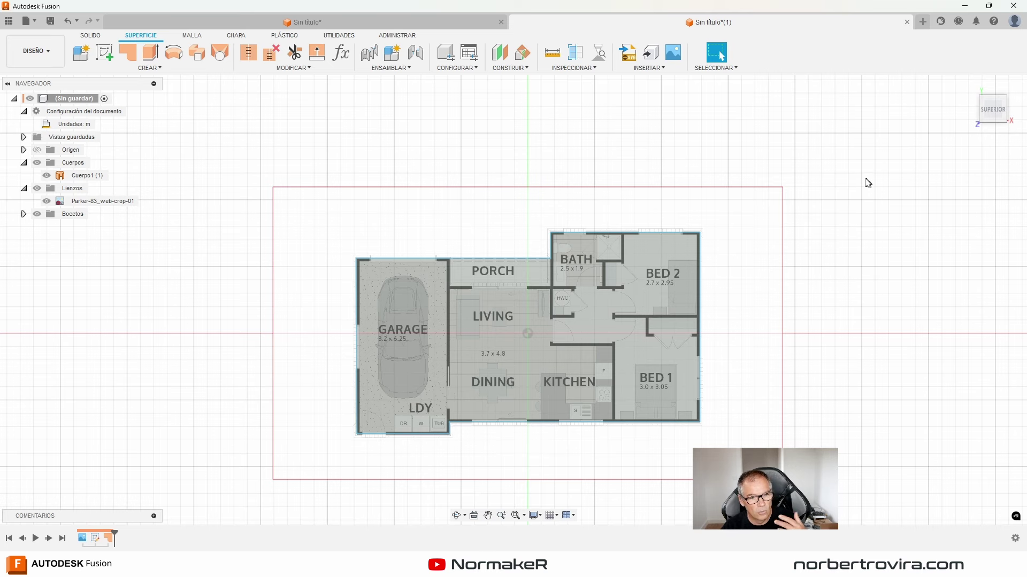
Switch to the Sin título* design and view its plot sketch from the top
left_click(385, 19)
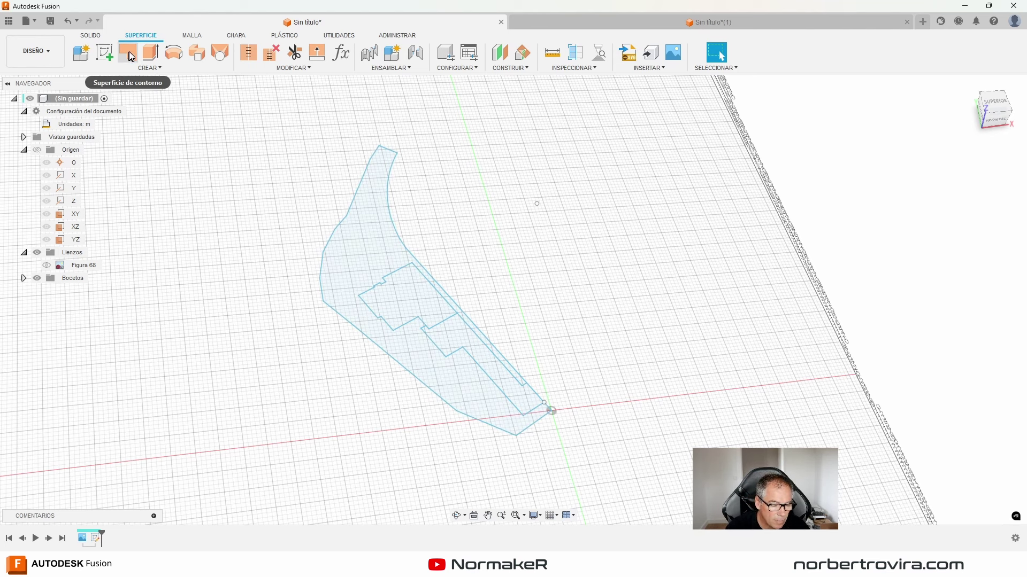
scroll(415, 274, "up", 3)
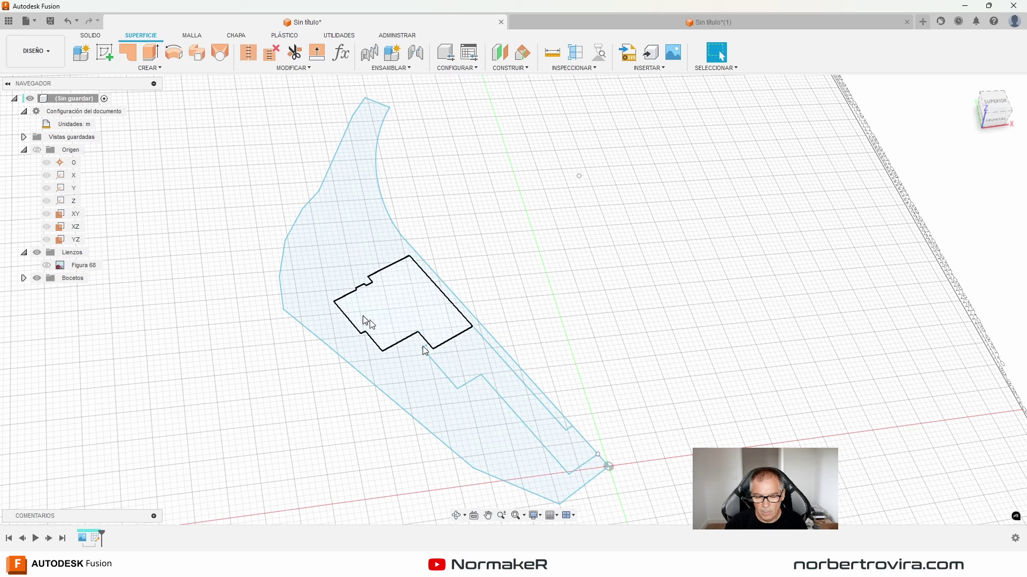
left_click(994, 105)
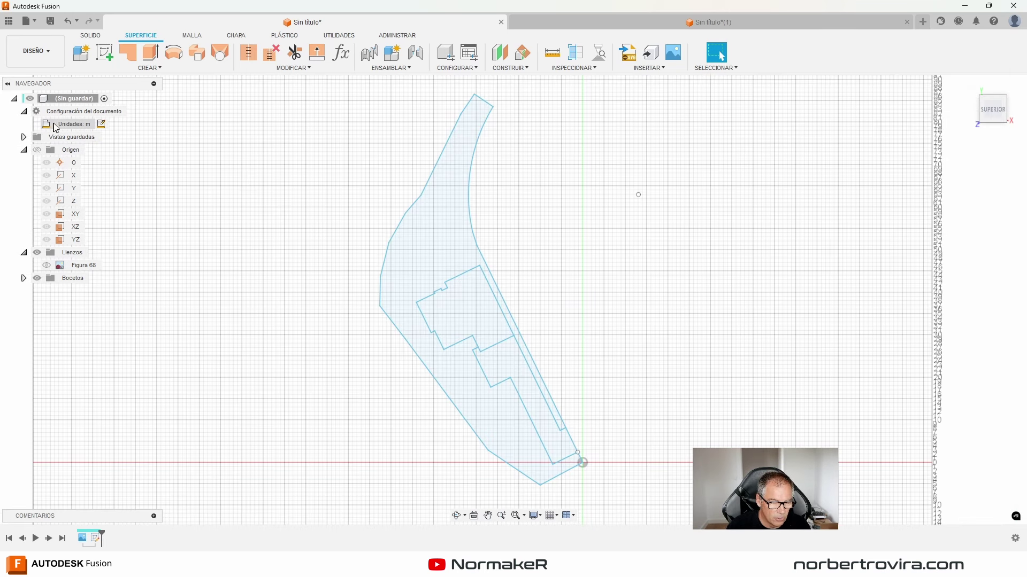
Patch the plot region surrounding the house into a surface body, Cuerpo2
left_click(127, 52)
left_click(436, 231)
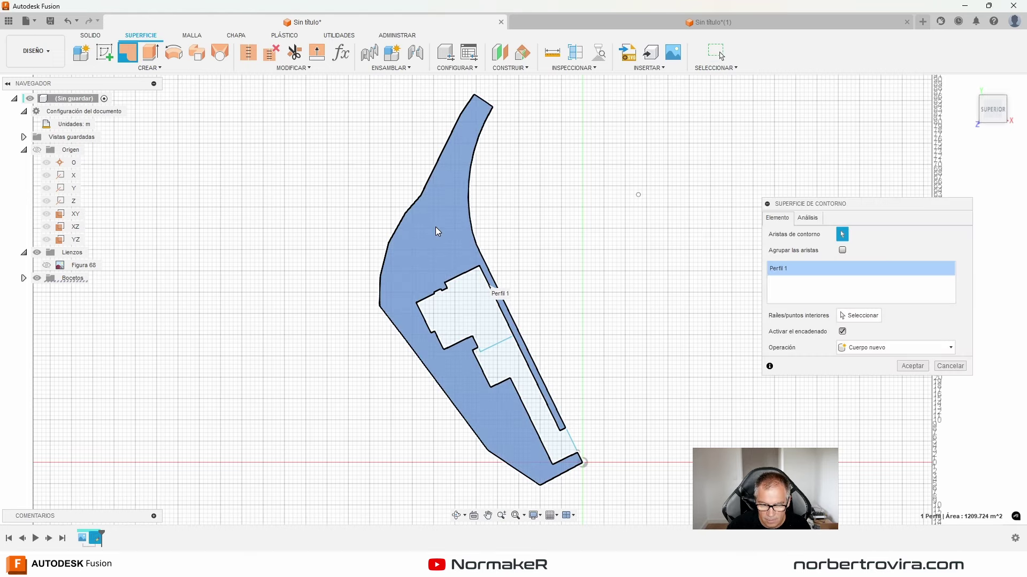
left_click(912, 366)
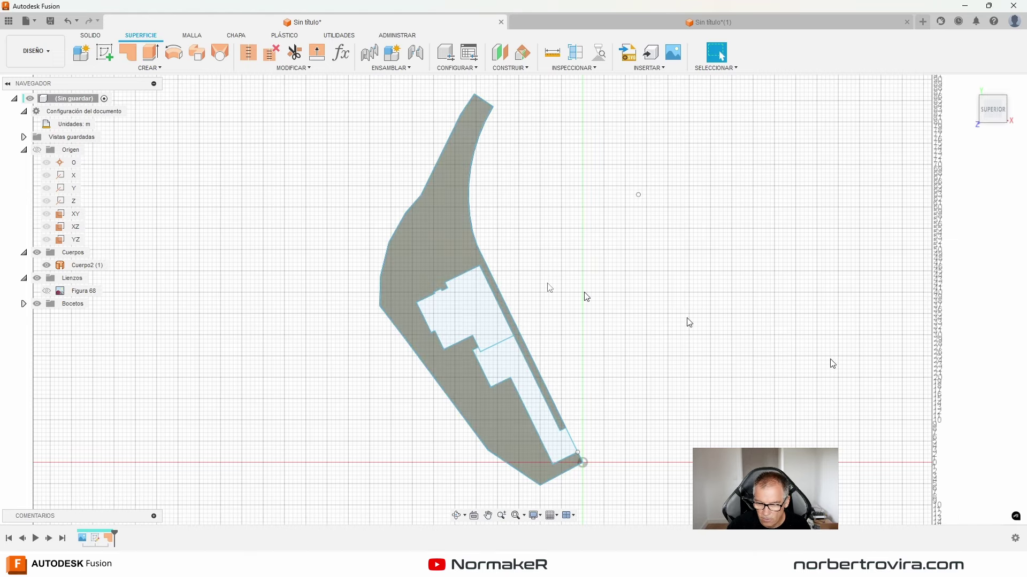
Check Cuerpo2's properties (area 1209.724 m²), then orbit and select the plot body
right_click(101, 265)
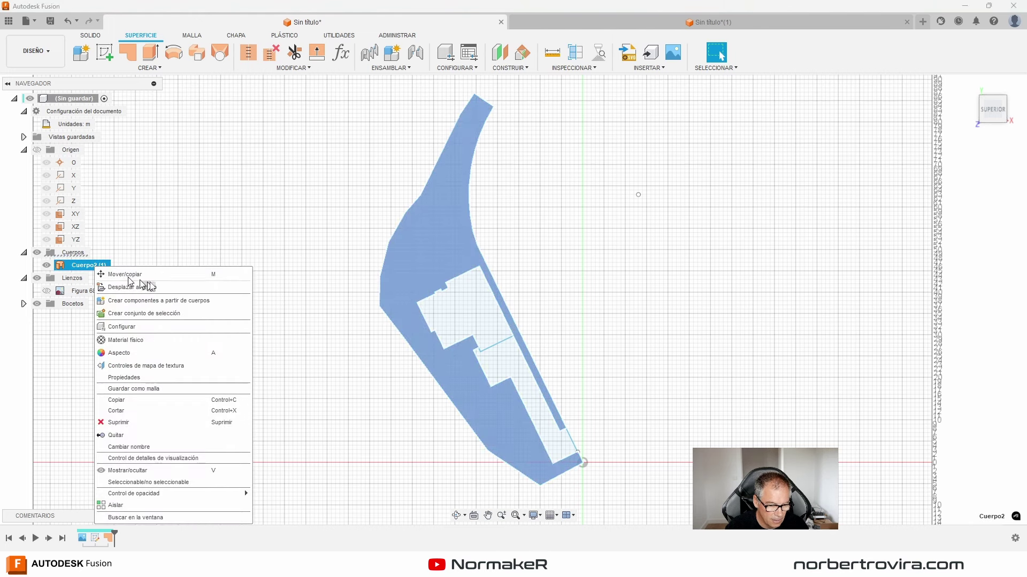
left_click(170, 378)
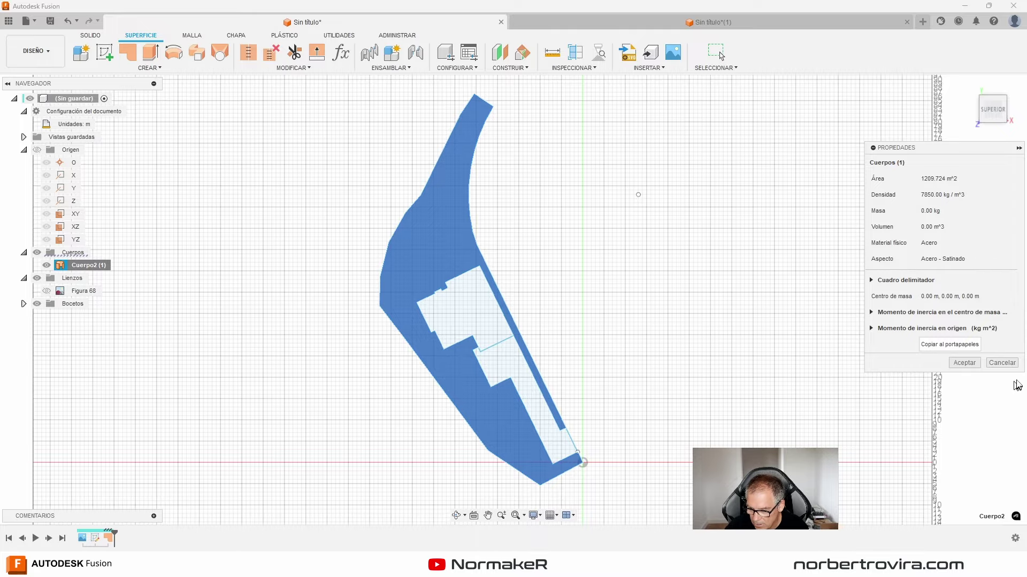
left_click(1001, 363)
mouse_move(653, 300)
middle_mouse_down("shift")
mouse_move(575, 268)
mouse_move(501, 278)
mouse_move(390, 270)
mouse_move(207, 172)
mouse_move(301, 271)
middle_mouse_up("shift")
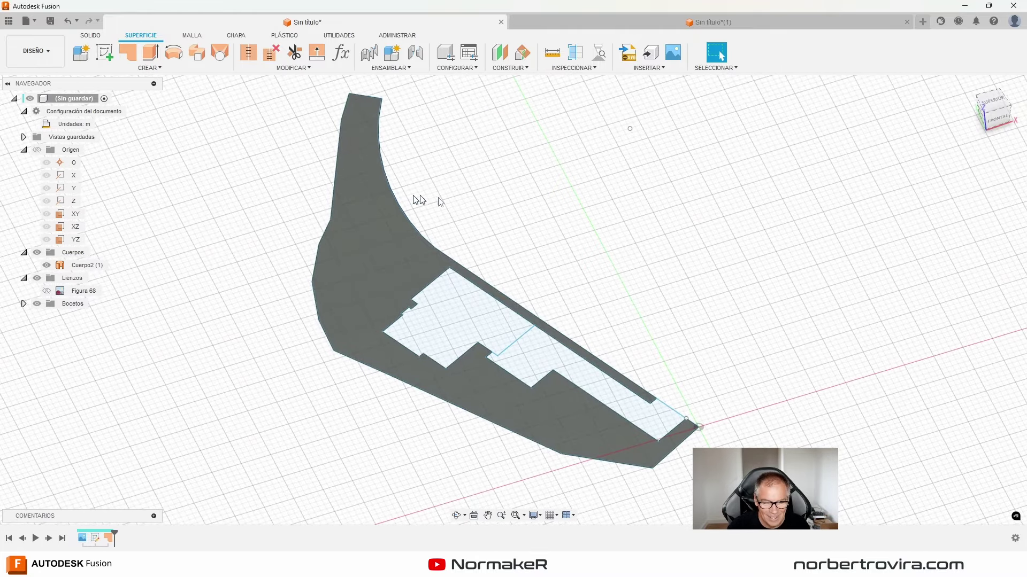
scroll(515, 179, "down", 2)
middle_click_drag(522, 236, 493, 217)
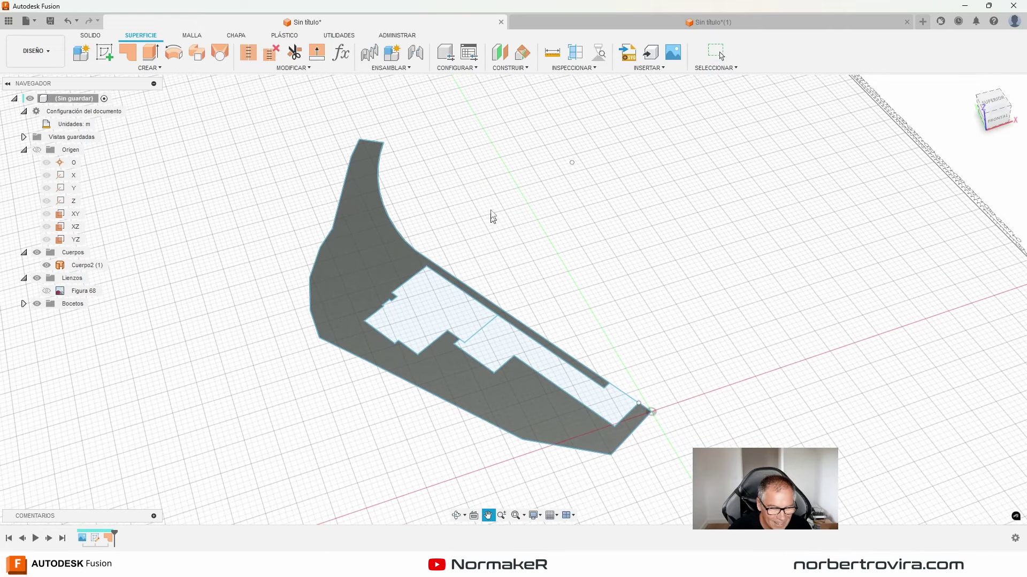
left_click(336, 301)
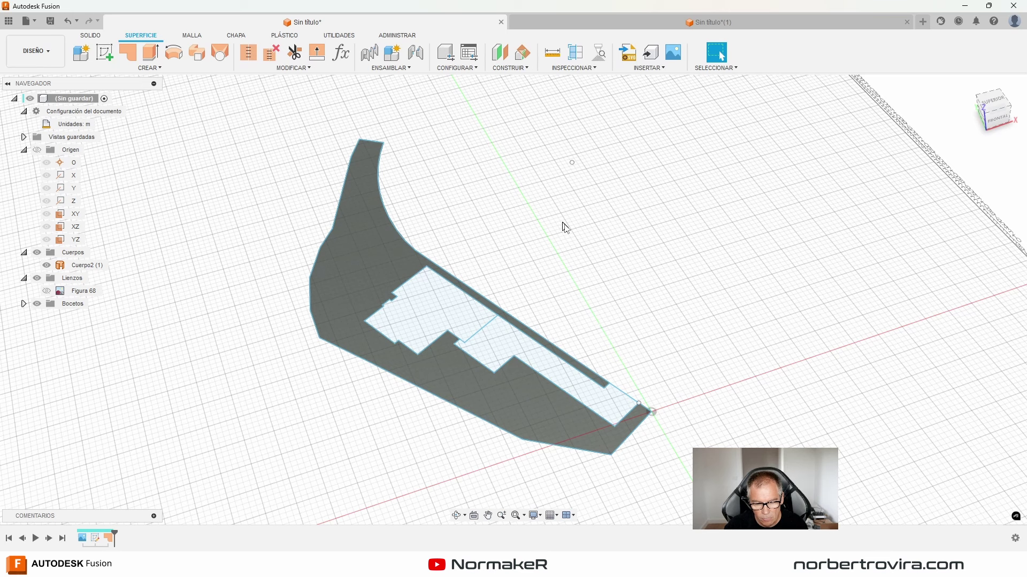
In Boceto1, delete the driveway strip lines and the leftover inner edge line
double_click(94, 542)
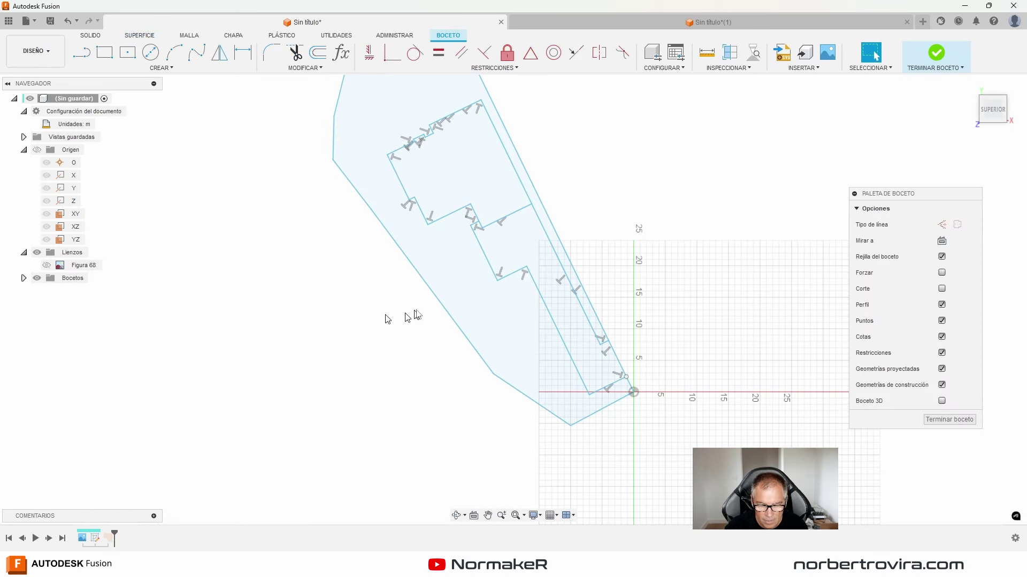
double_click(543, 304)
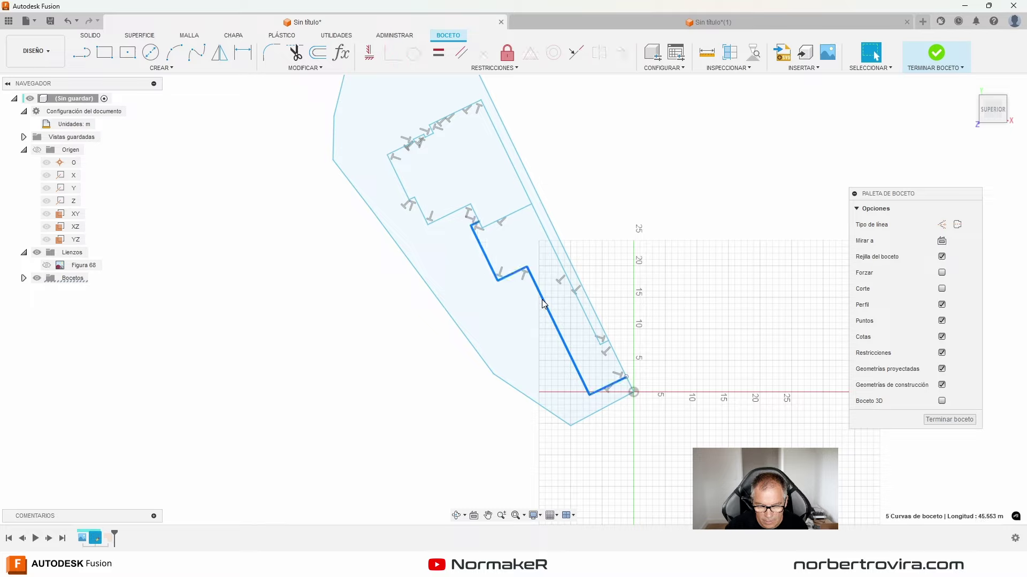
key("Delete")
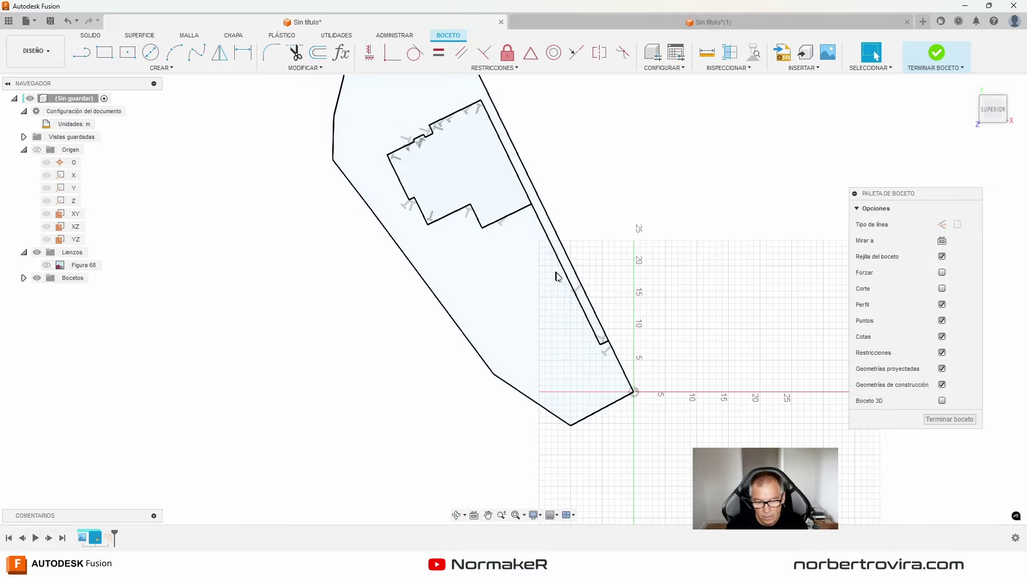
left_click(568, 282)
key("Delete")
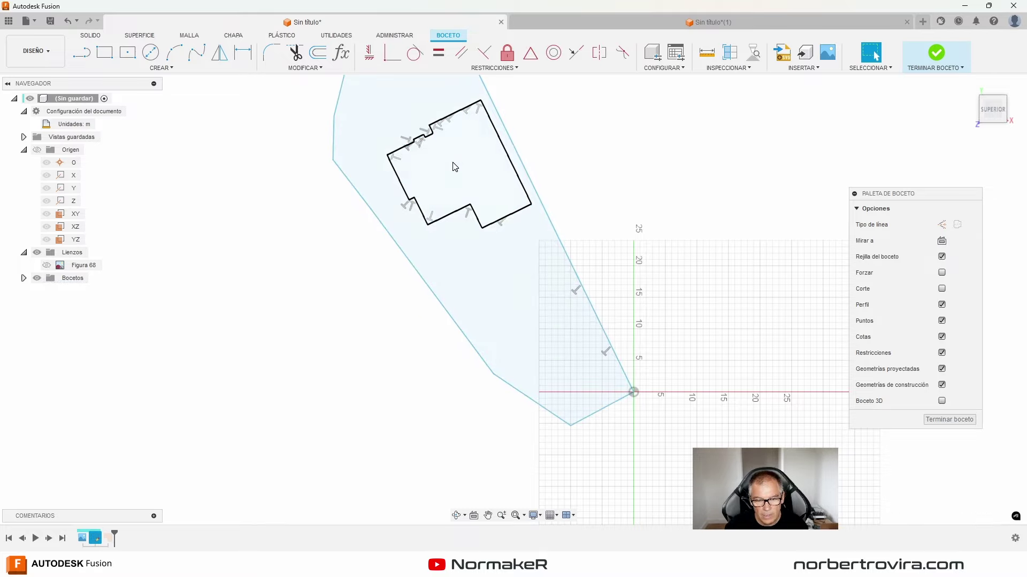
left_click(942, 420)
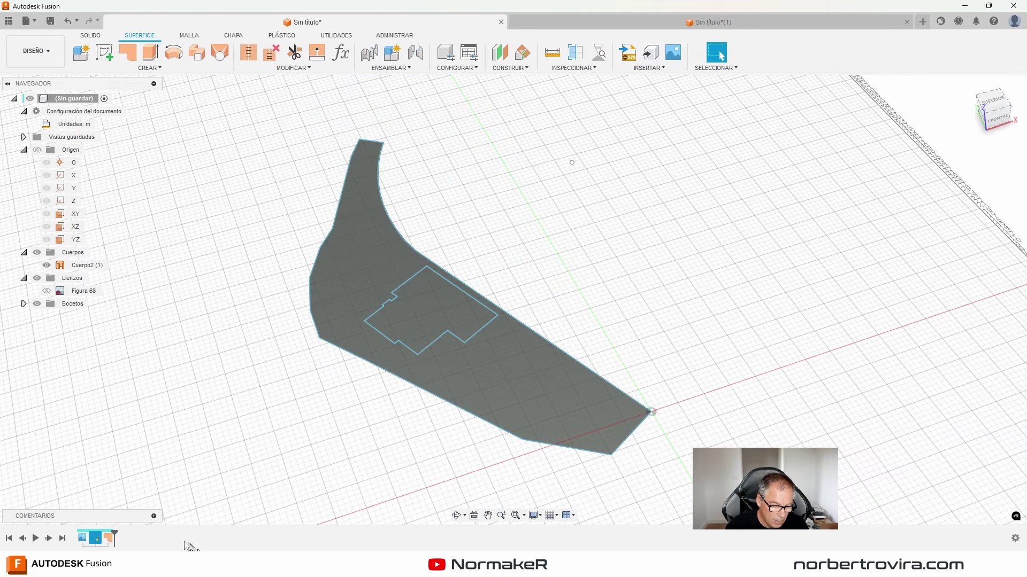
Suppress the old patch surface feature and start a boundary fill on the plot outline
right_click(102, 539)
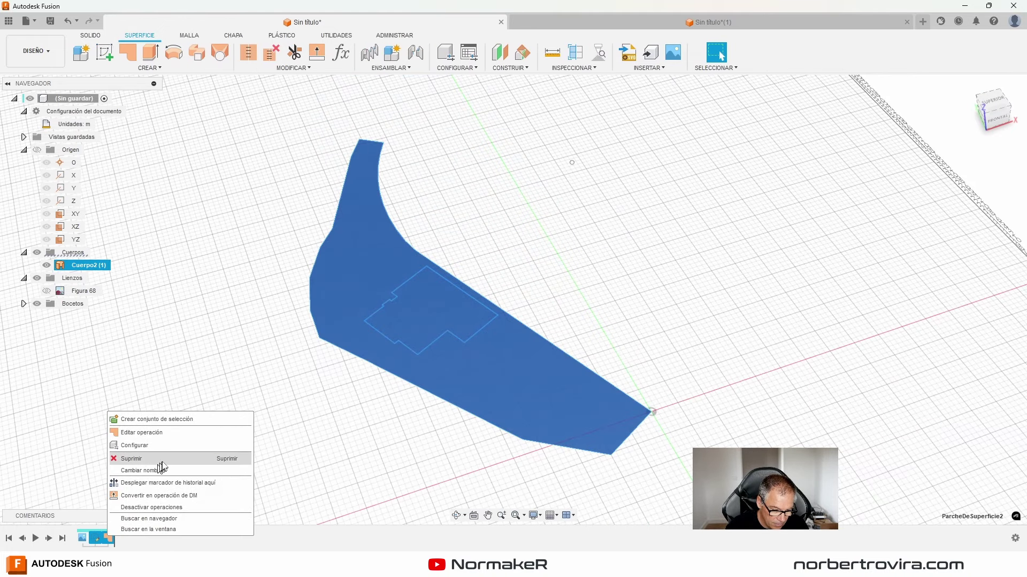
left_click(161, 460)
left_click(128, 52)
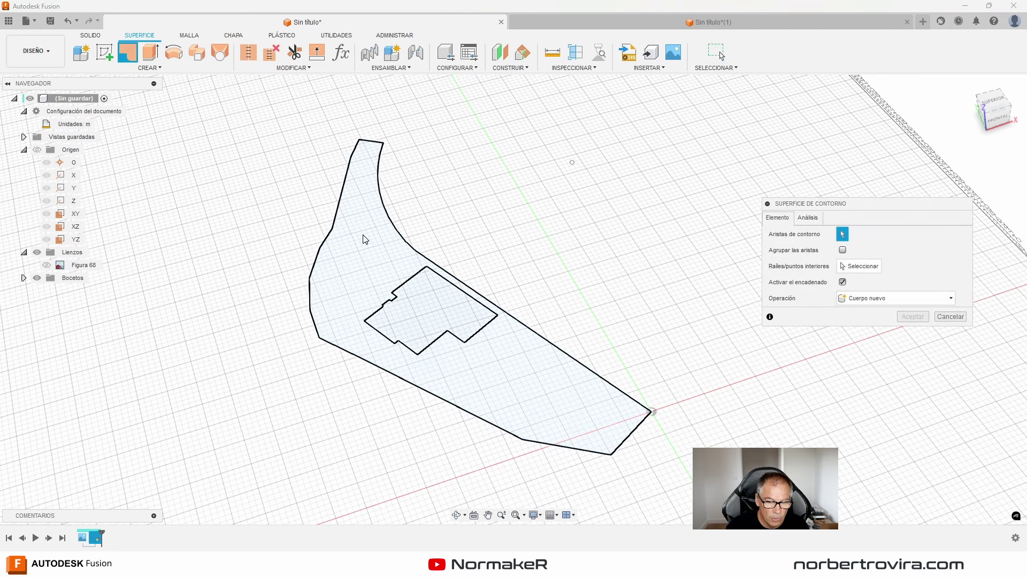
left_click(408, 242)
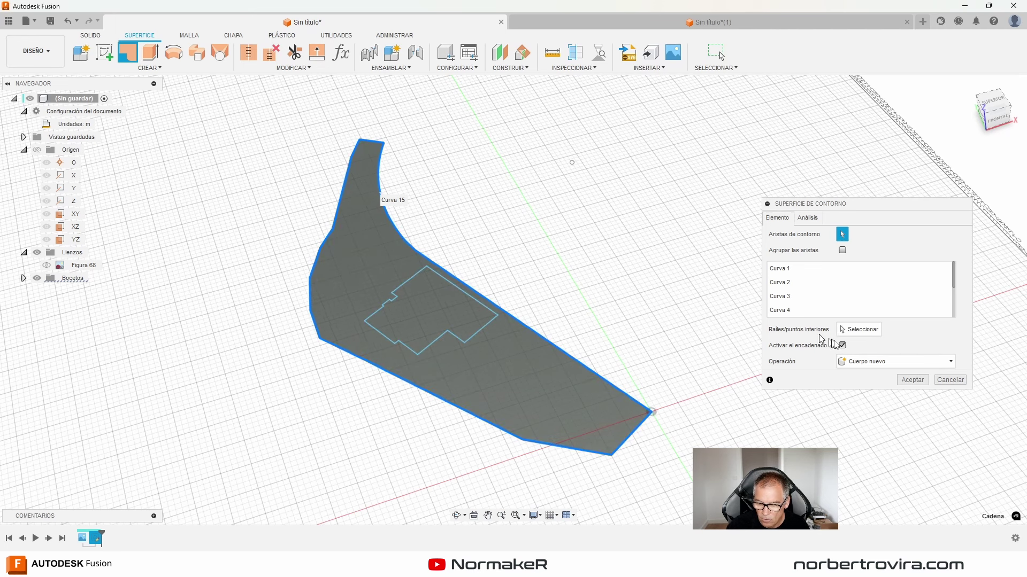
Redo the boundary fill on the plot region around the house, creating Cuerpo3 with the footprint open
left_click(912, 380)
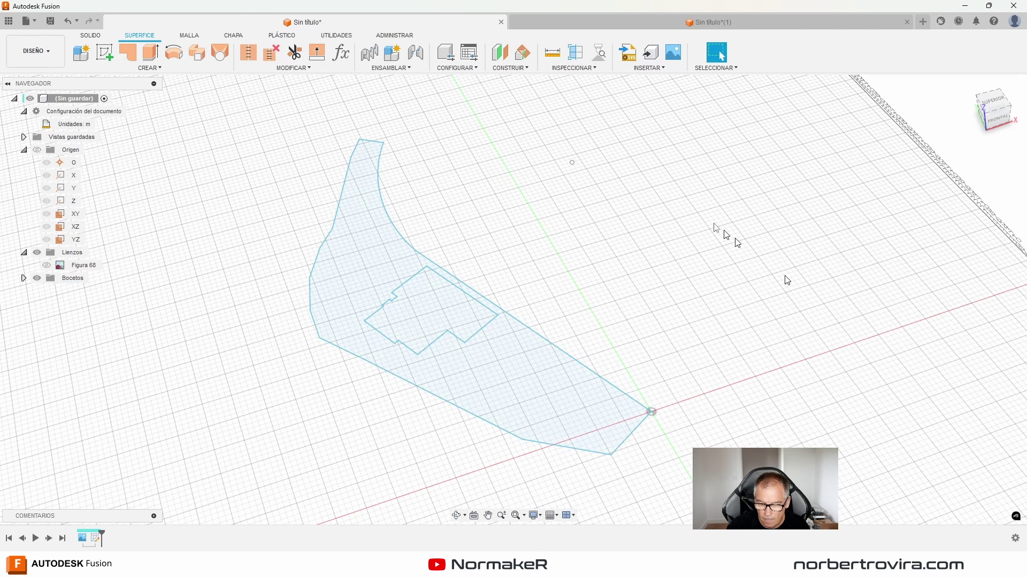
left_click(125, 58)
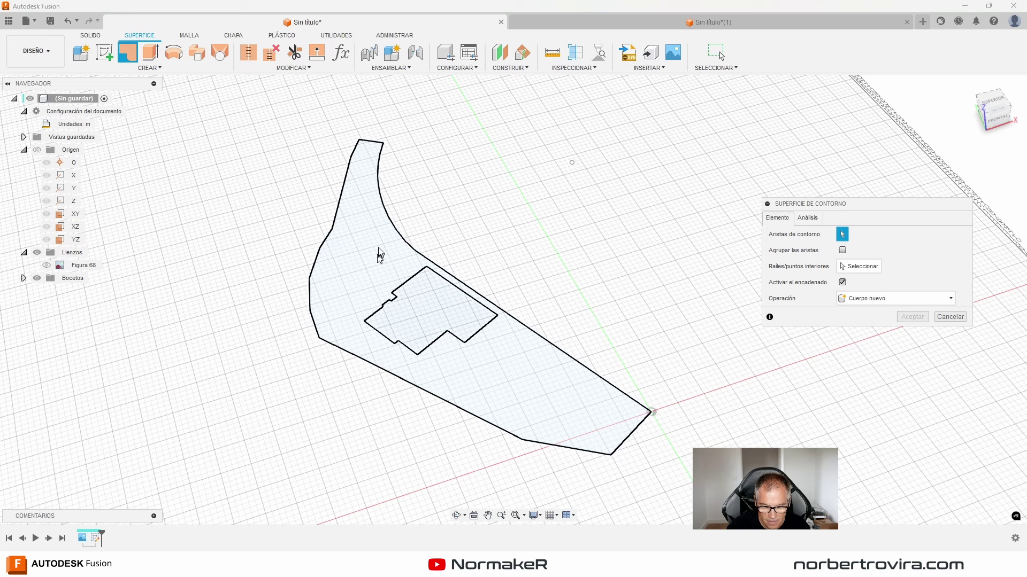
left_click(360, 261)
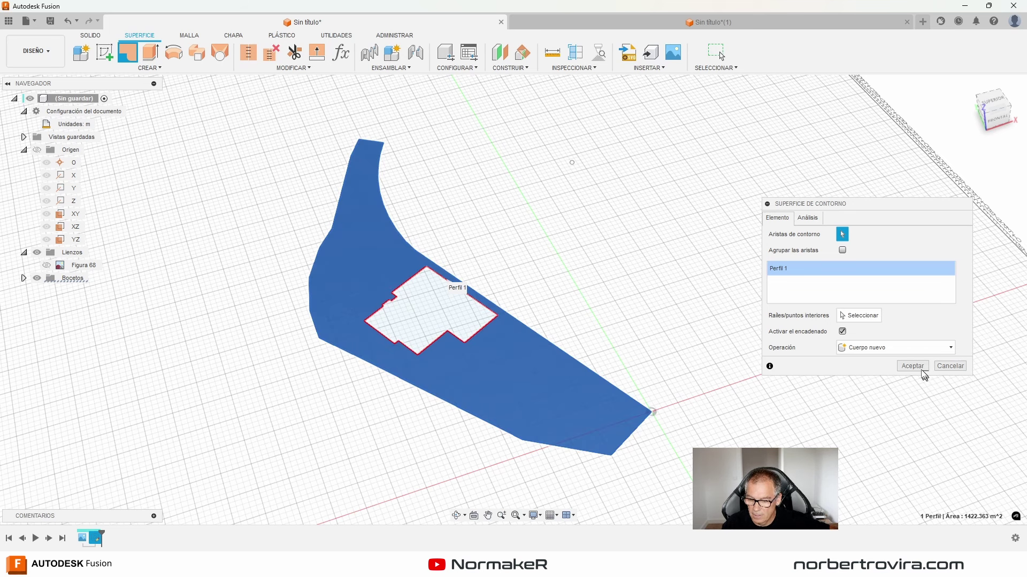
left_click(912, 366)
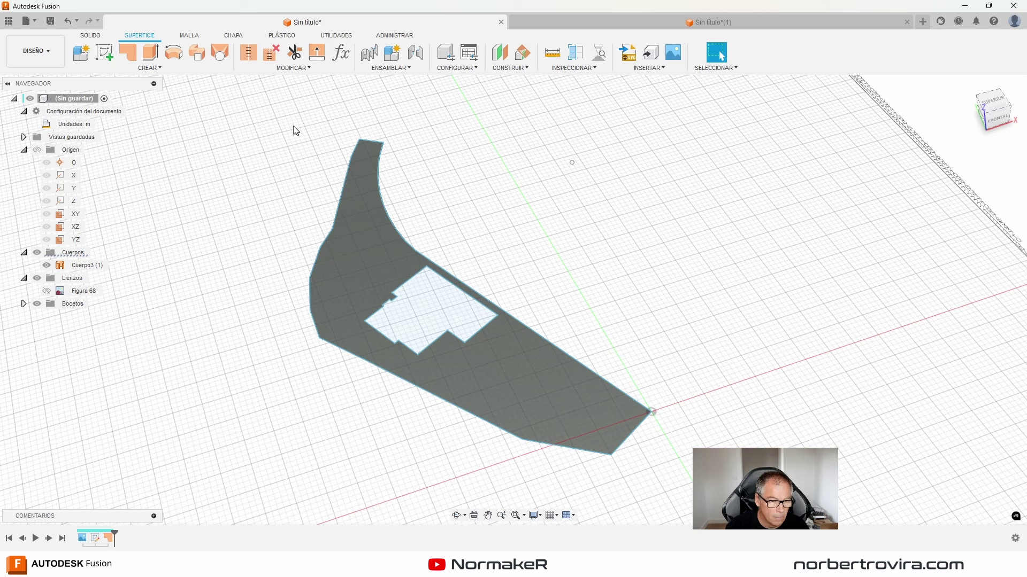
left_click(106, 53)
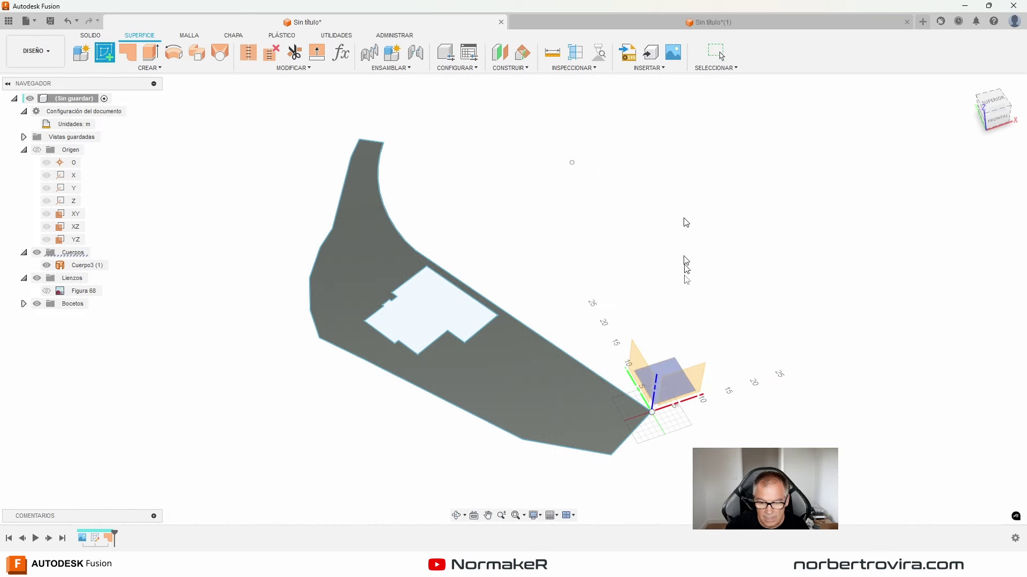
Project the house footprint's 14 edges into a new XY-plane sketch, Boceto2, and finish it
left_click(673, 369)
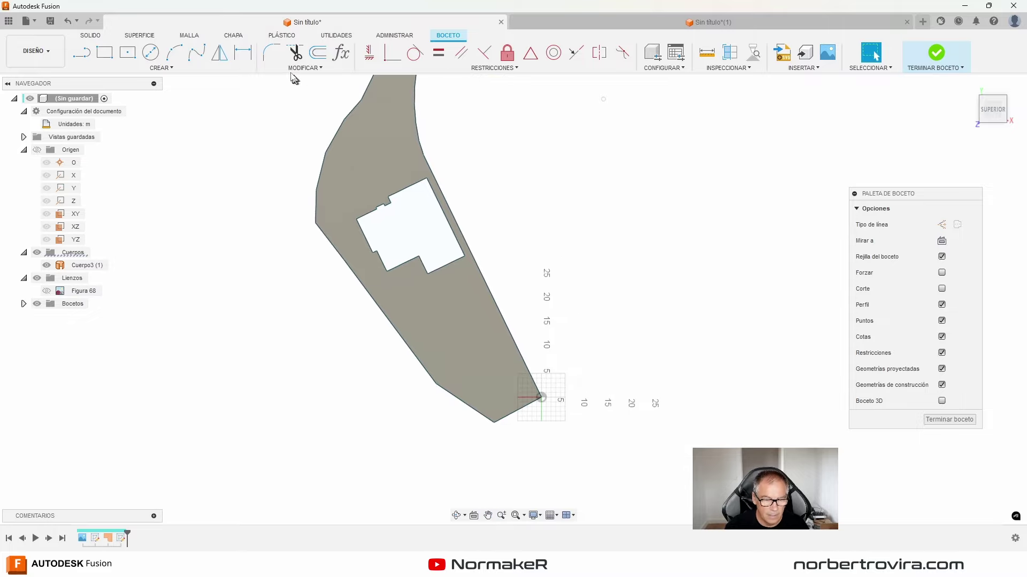
left_click(175, 70)
mouse_move(101, 229)
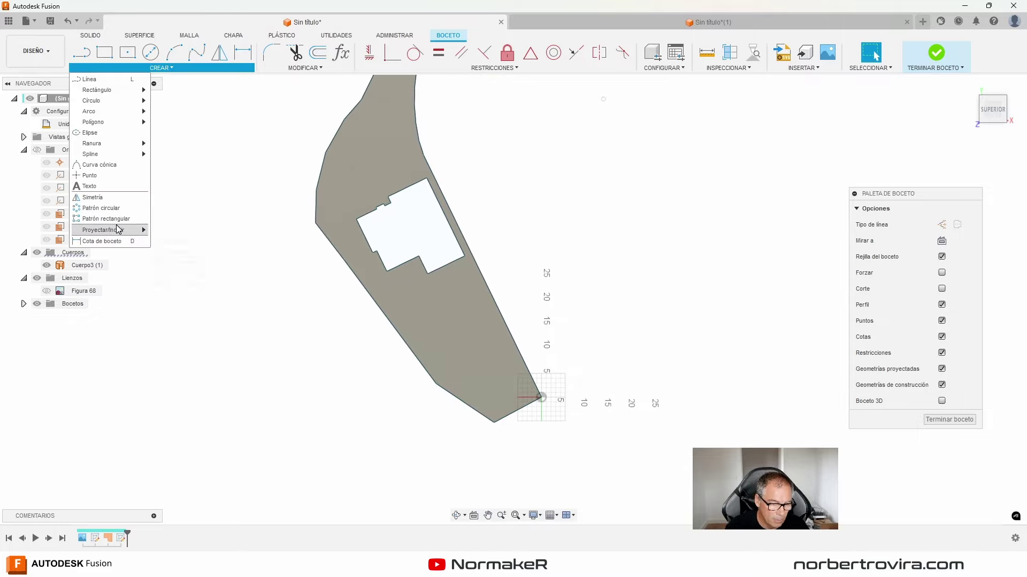
left_click(197, 230)
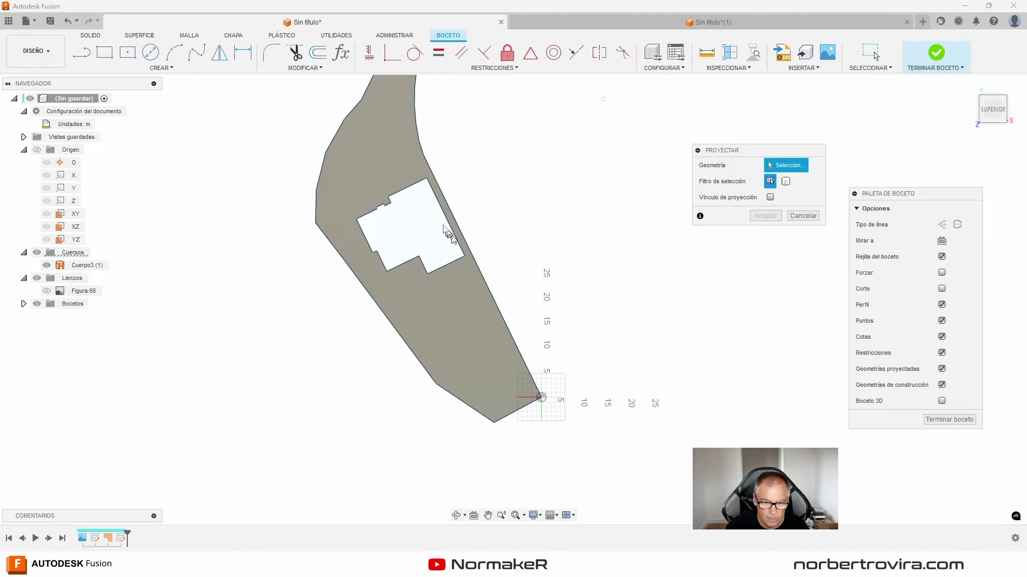
left_click(418, 187)
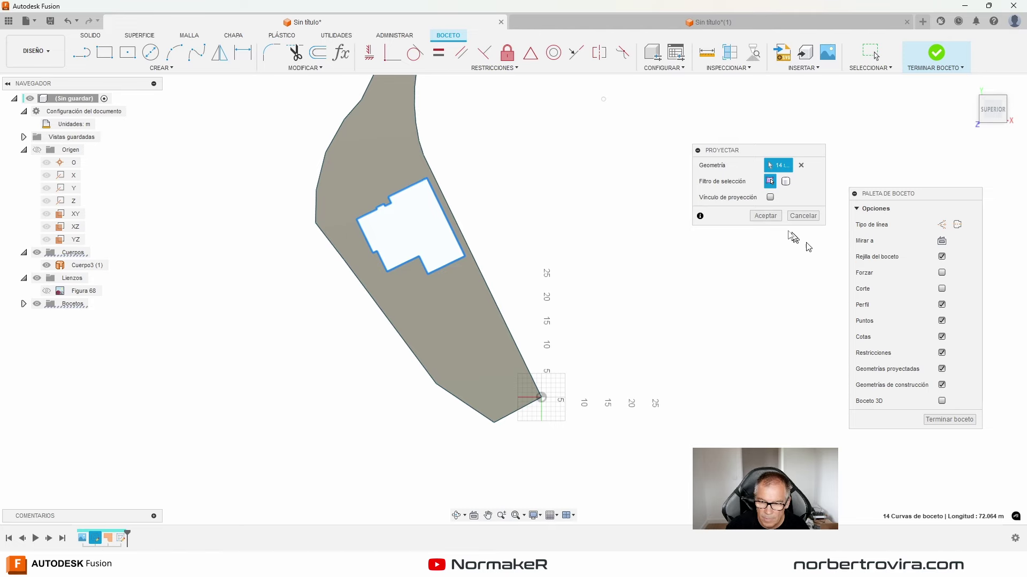
left_click(765, 215)
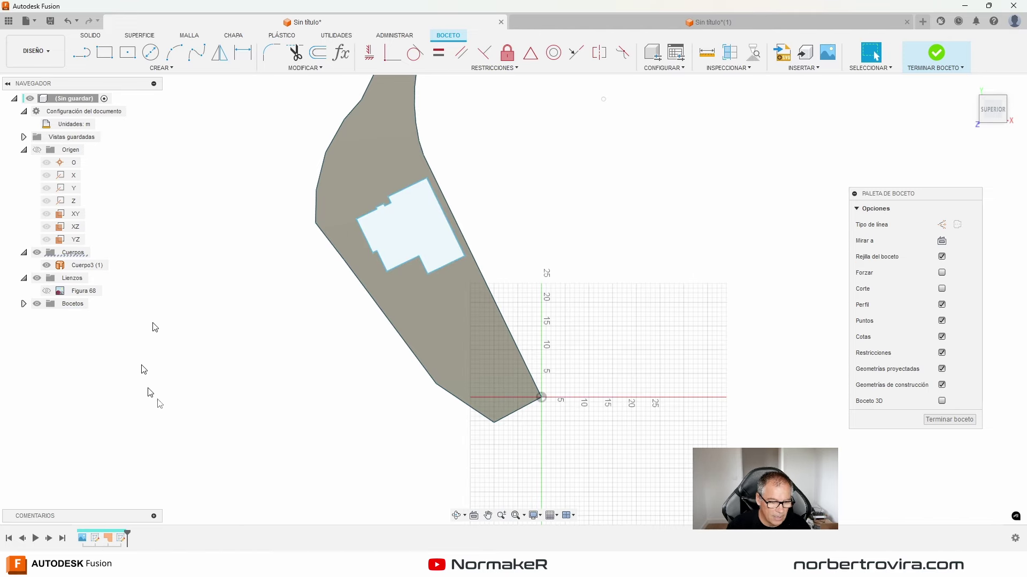
left_click(950, 419)
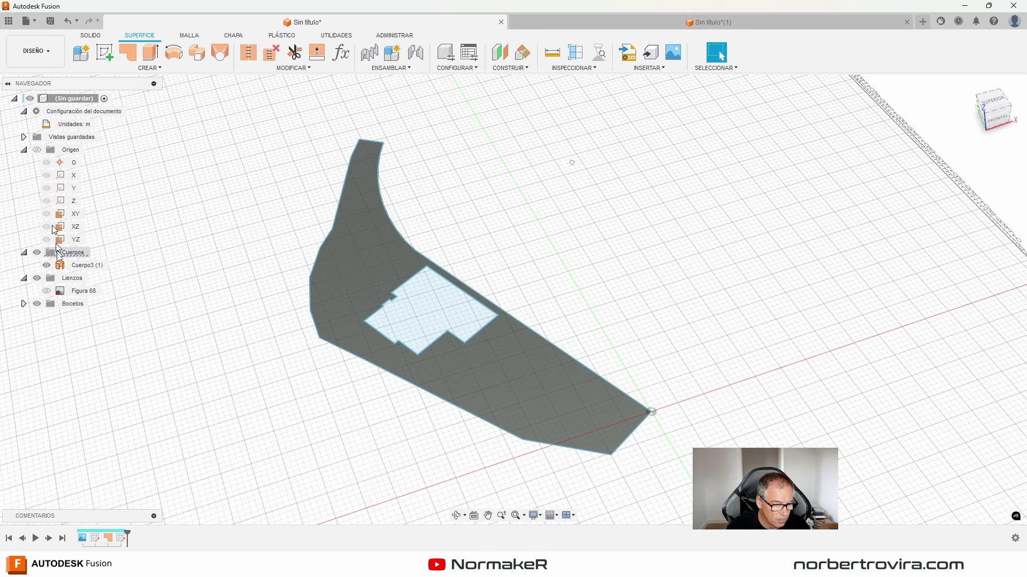
middle_click_drag(149, 302, 279, 451, "shift")
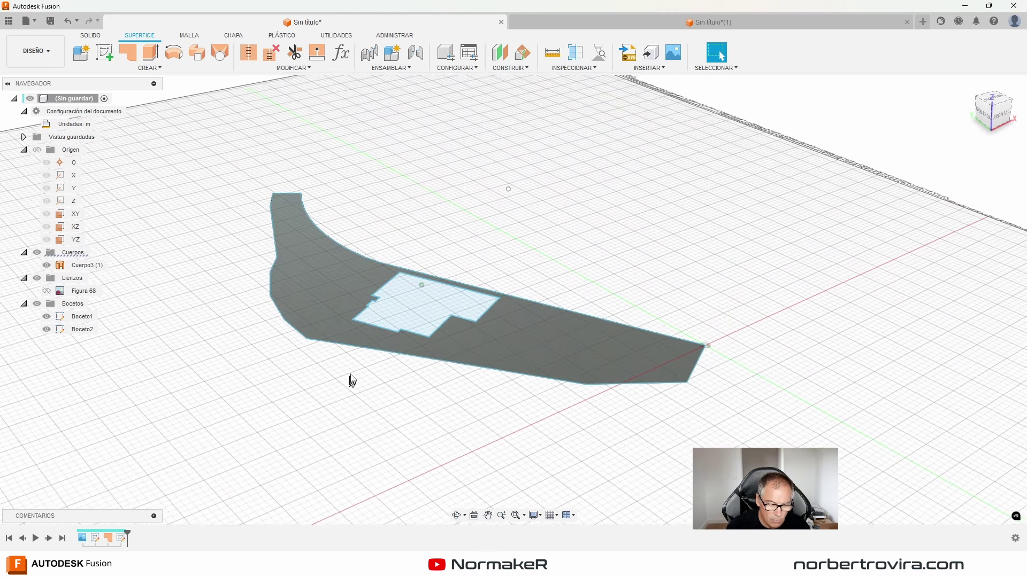
Delete the house outline curves from Boceto1 and finish that sketch
double_click(95, 538)
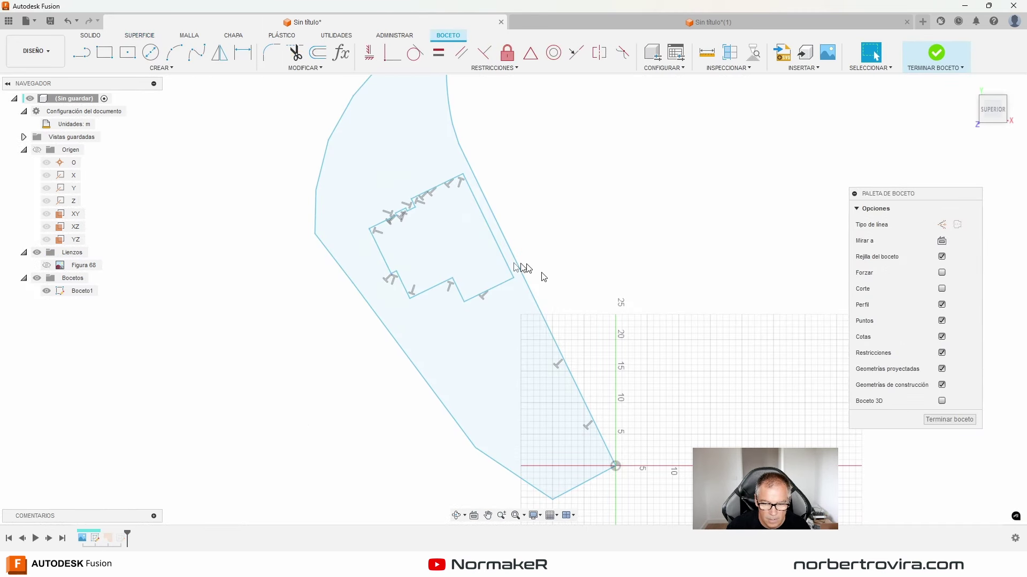
double_click(487, 294)
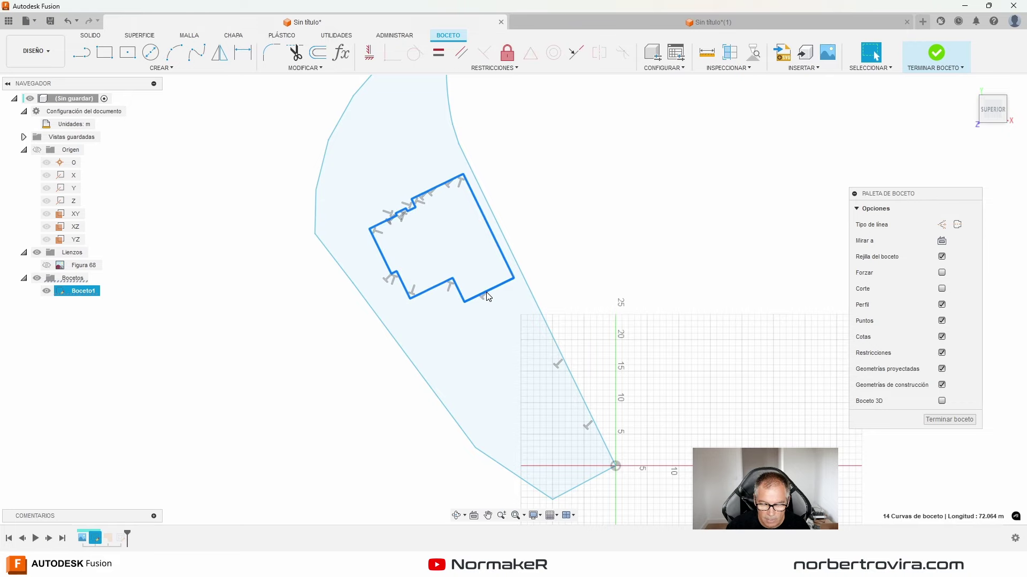
key("Delete")
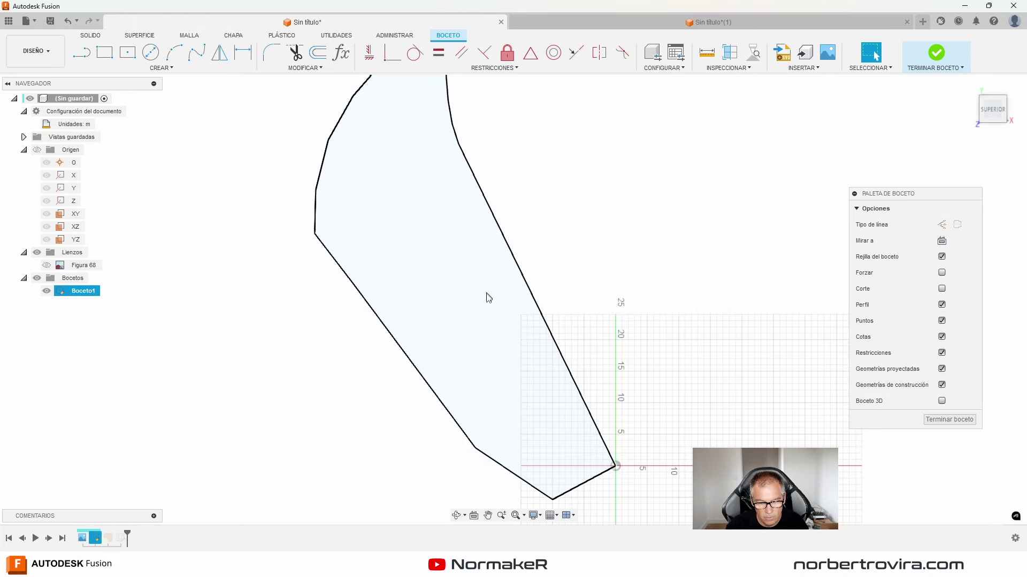
left_click(939, 420)
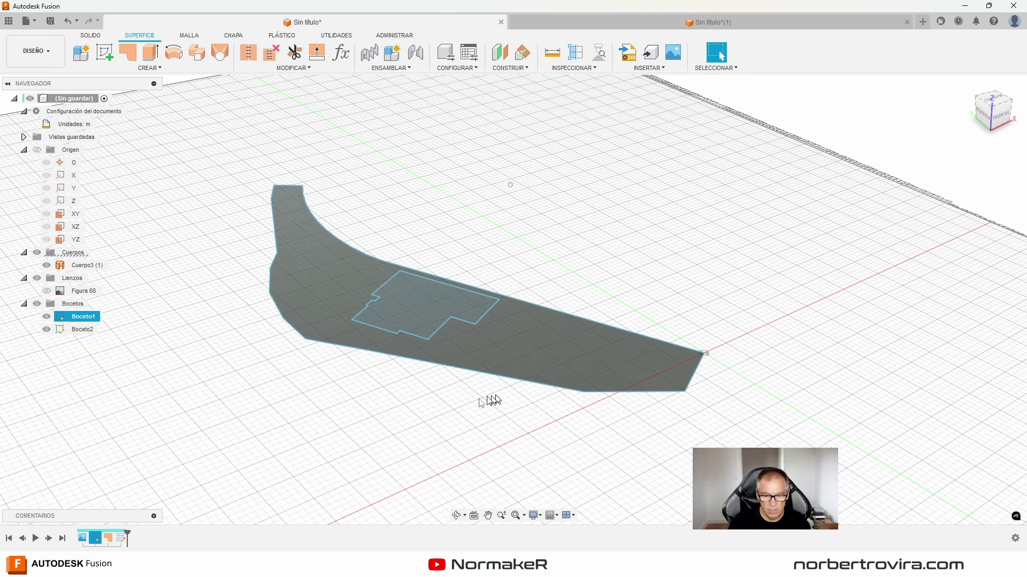
middle_click_drag(336, 425, 618, 234, "shift")
mouse_move(424, 313)
middle_mouse_down("shift")
mouse_move(217, 335)
mouse_move(493, 394)
middle_mouse_up("shift")
middle_click_drag(149, 356, 149, 492, "shift")
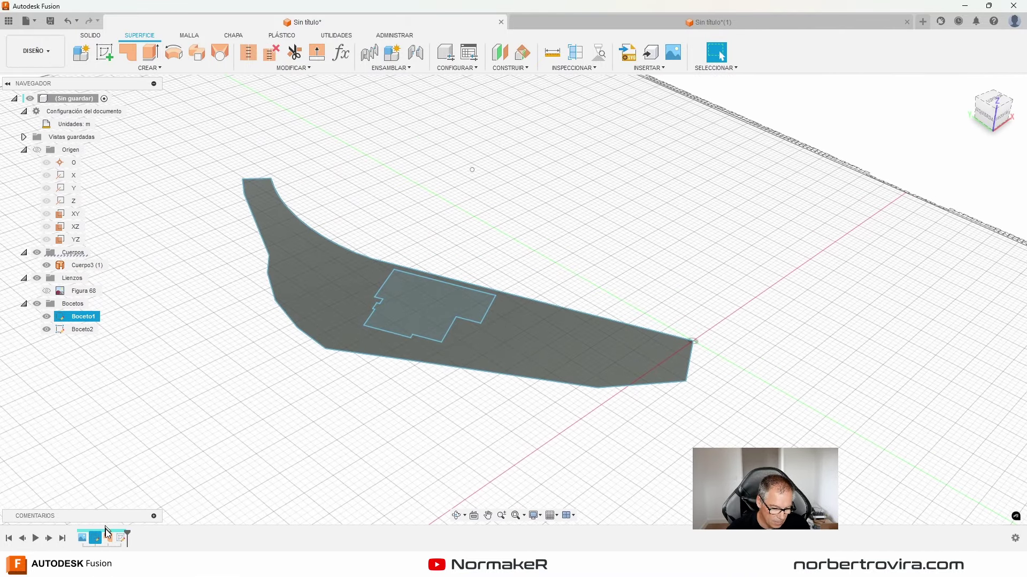
Delete the old plot surface body's timeline feature, keeping Boceto2's house outline visible
right_click(107, 532)
left_click(150, 460)
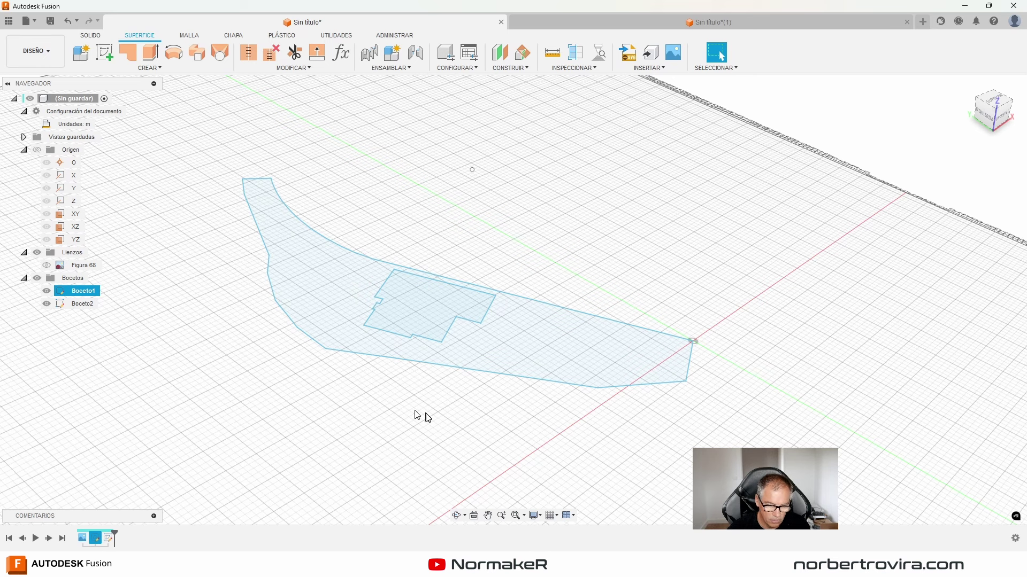
middle_click_drag(351, 389, 323, 264, "shift")
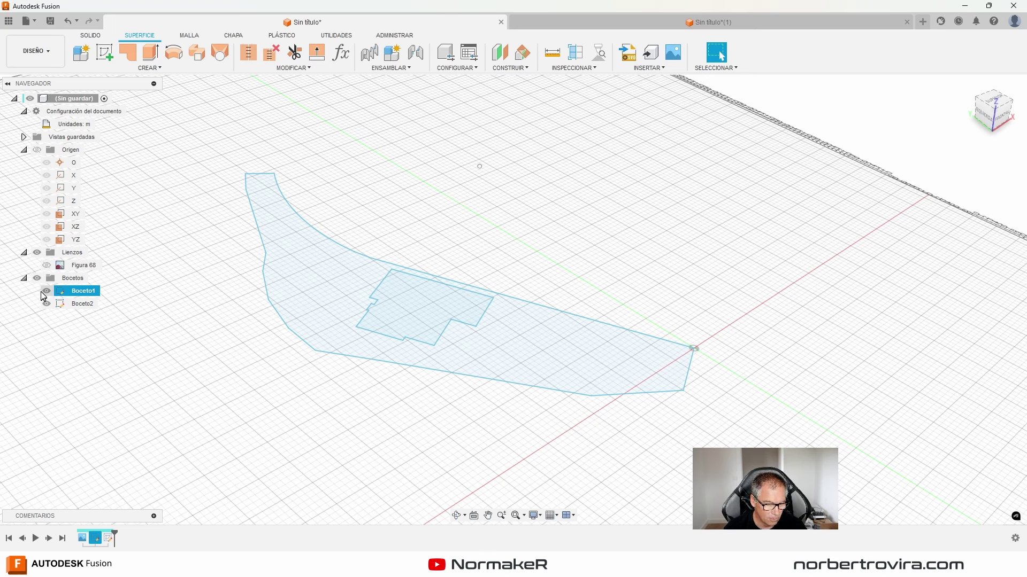
left_click(47, 304)
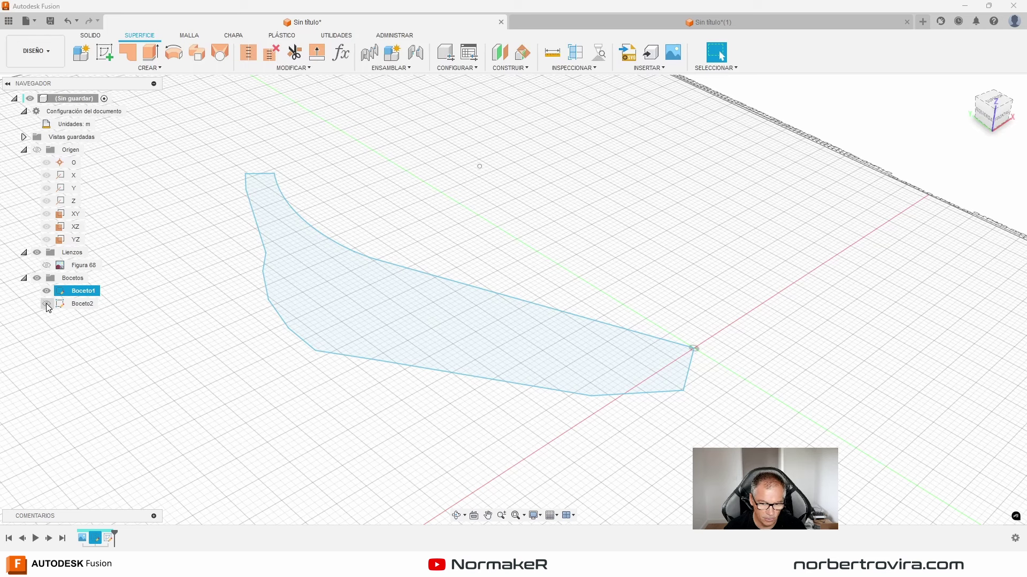
left_click(47, 305)
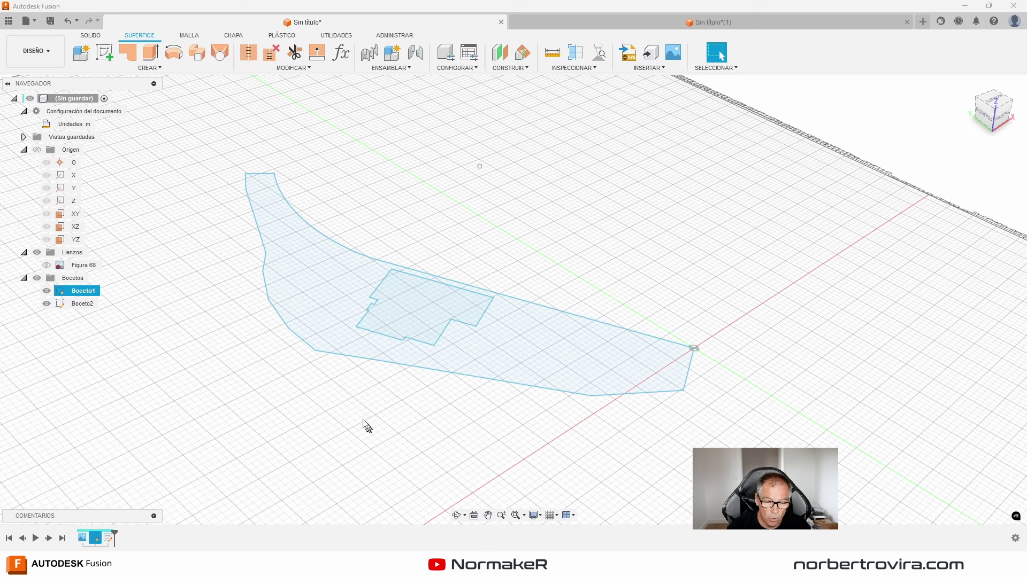
Boundary-fill Perfil 1 of the plot sketch into surface Cuerpo4, about 1686.741 m²
left_click(127, 51)
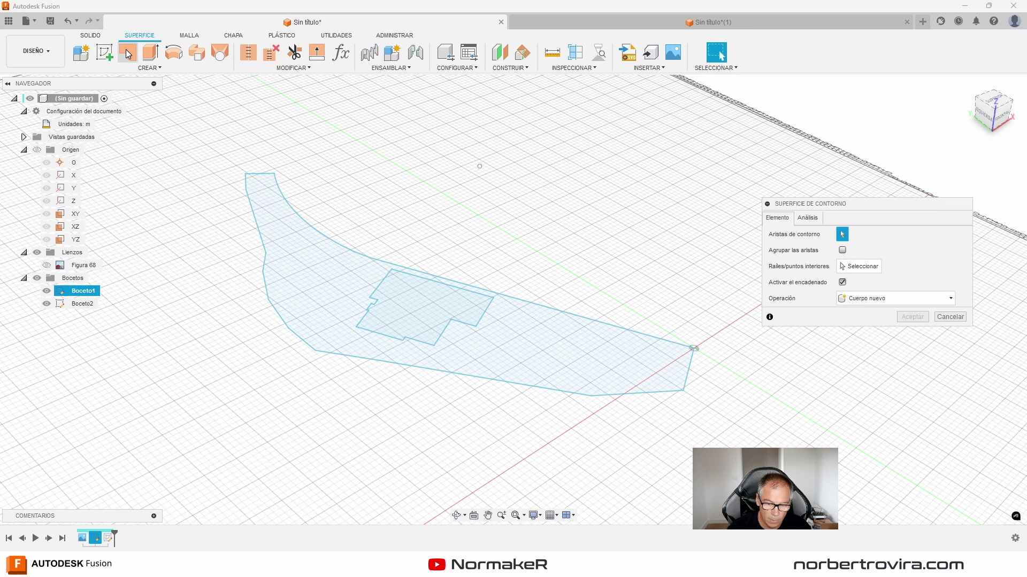
left_click(332, 287)
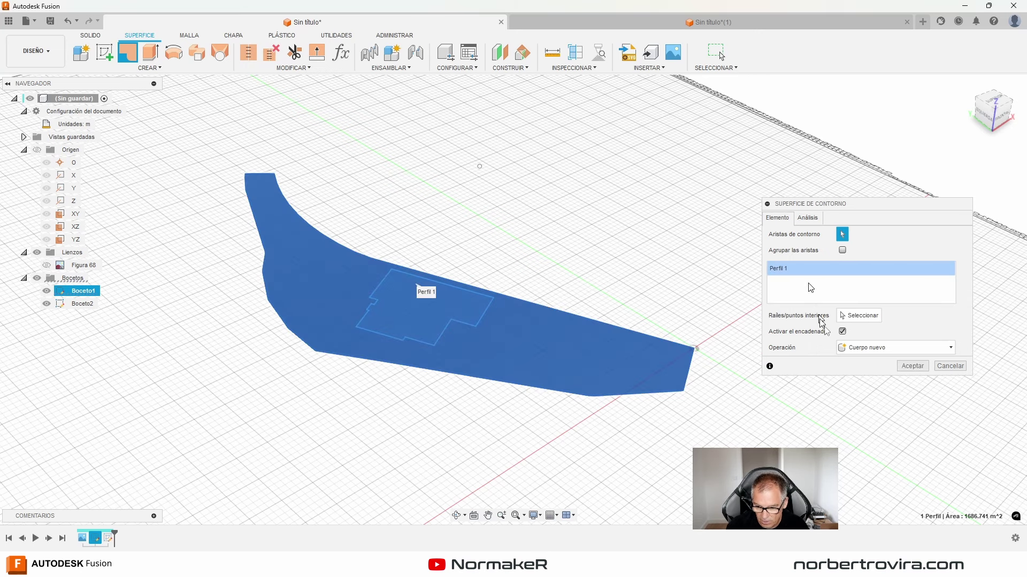
left_click(911, 367)
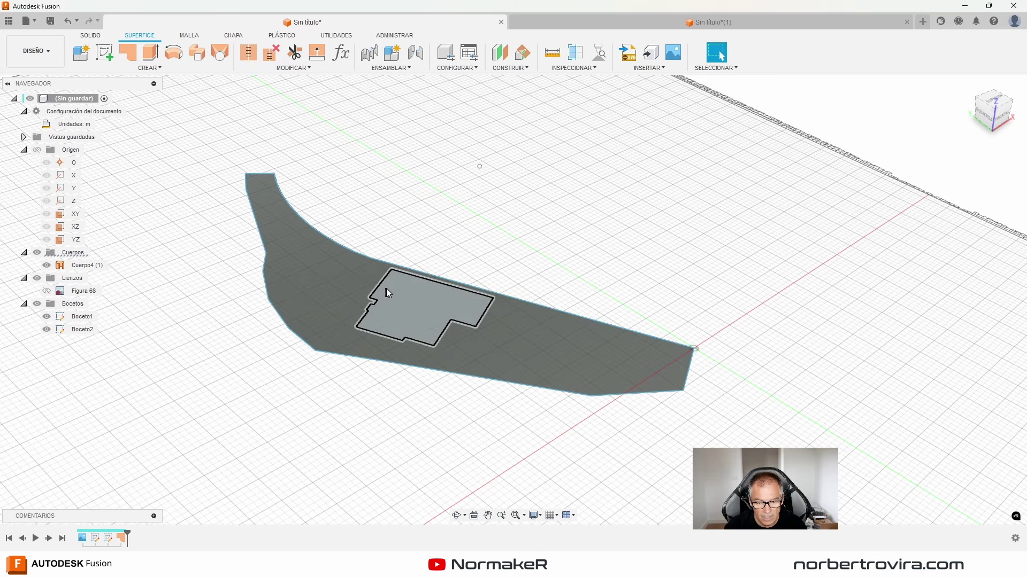
left_click(386, 288)
mouse_move(405, 277)
middle_mouse_down("shift")
mouse_move(591, 171)
mouse_move(586, 187)
mouse_move(403, 114)
middle_mouse_up("shift")
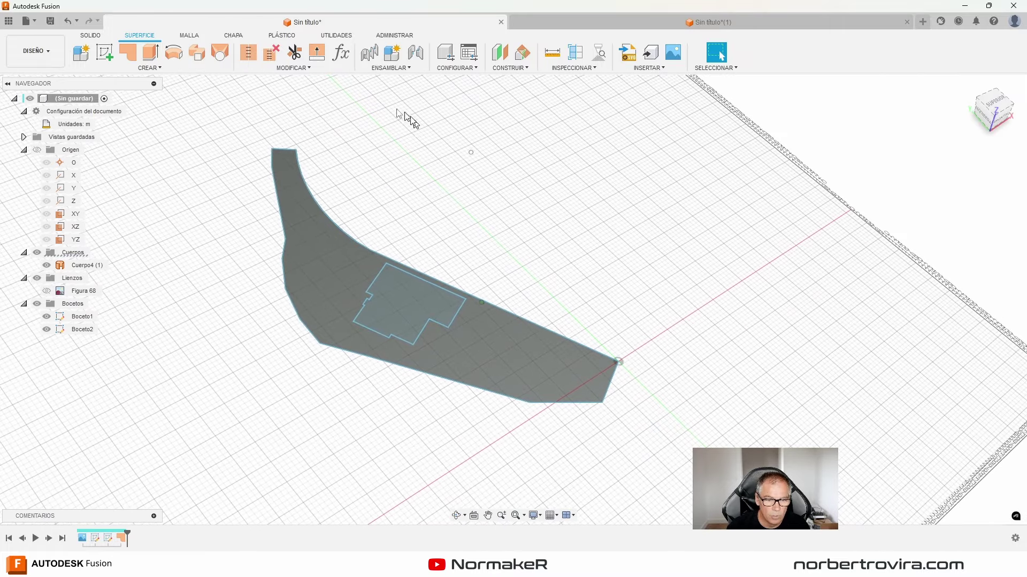
Split the Cuerpo4 plot surface using the Boceto2 house outline as the splitting tool
left_click(293, 68)
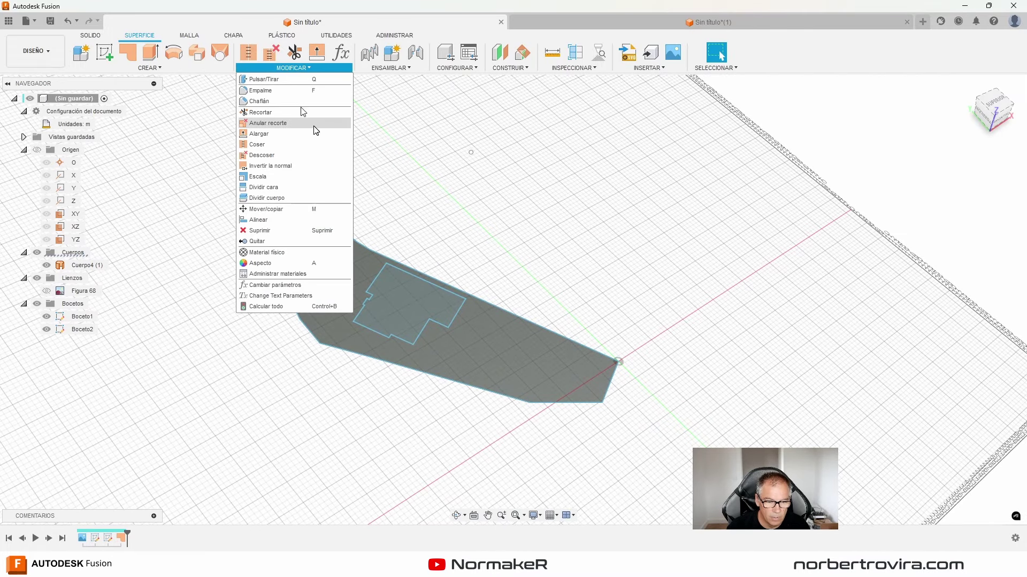
left_click(287, 197)
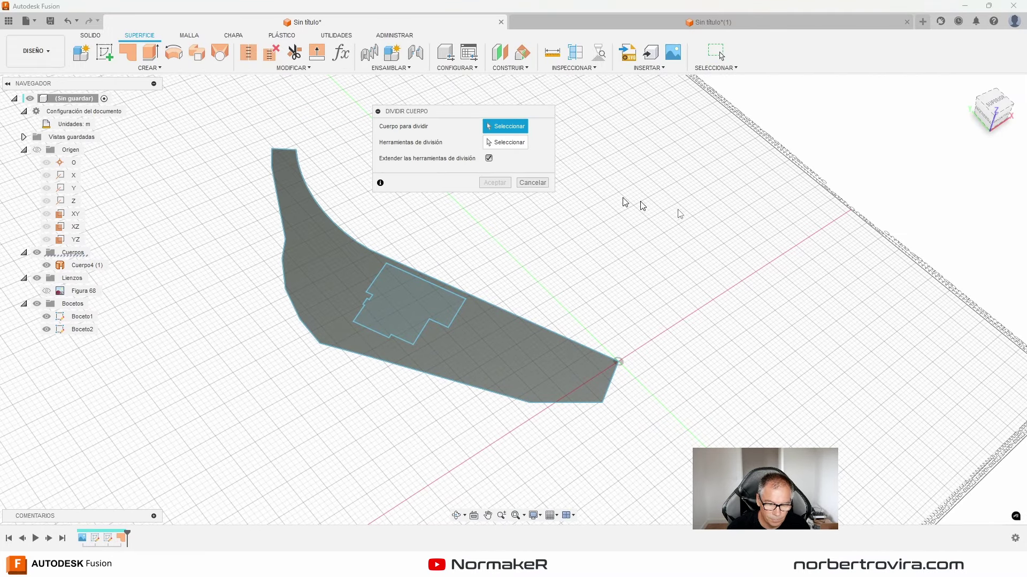
left_click(467, 349)
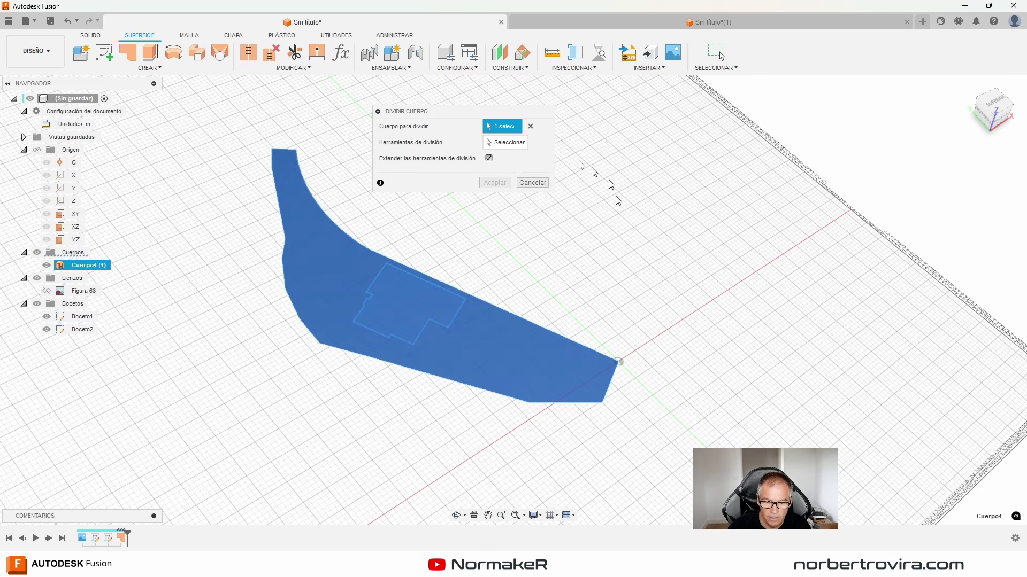
left_click(449, 294)
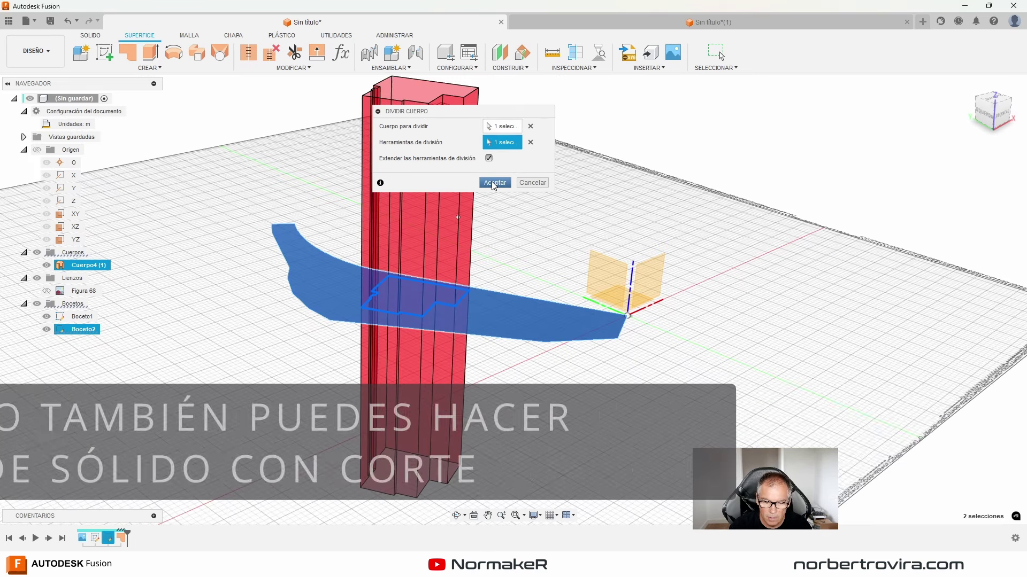
left_click(495, 182)
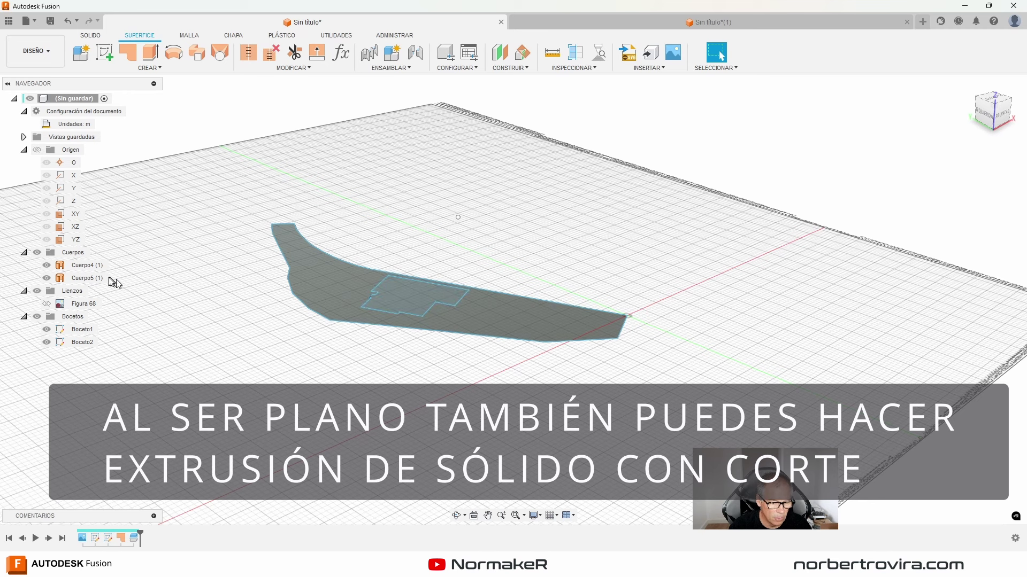
Remove the Cuerpo4 house piece, leaving Cuerpo5 as the plot surface with the hole
left_click(89, 279)
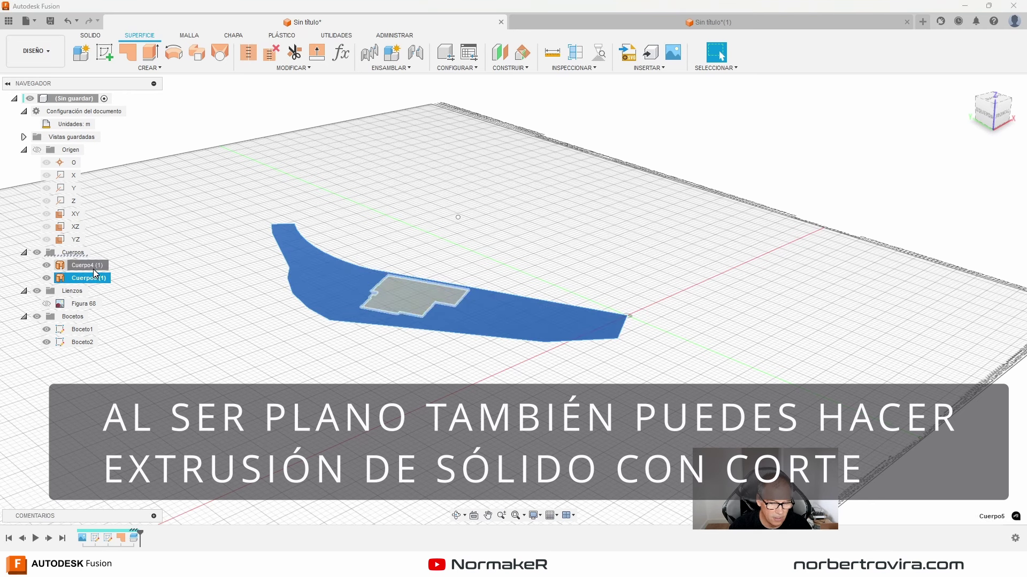
left_click(89, 266)
right_click(89, 267)
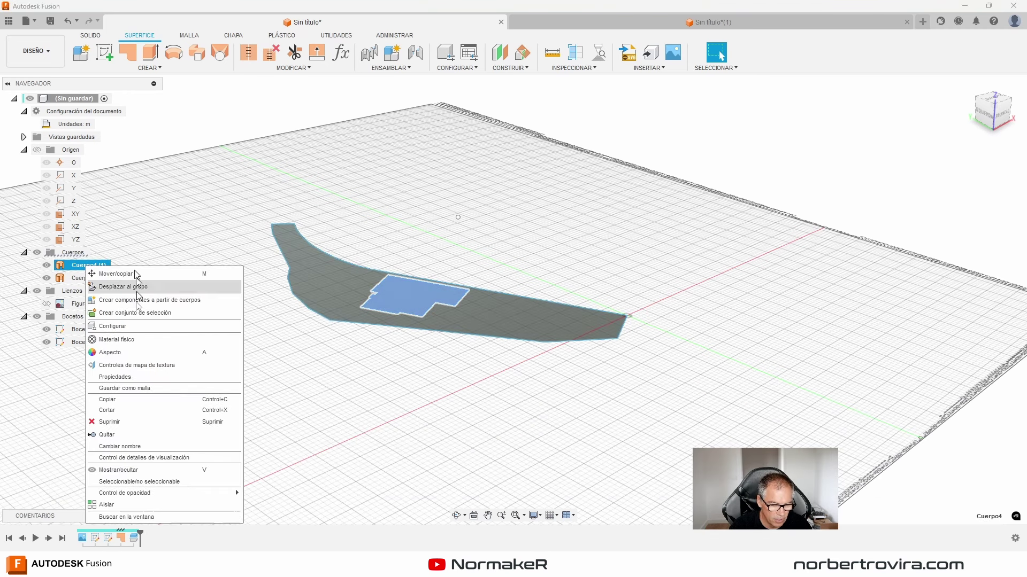
left_click(146, 439)
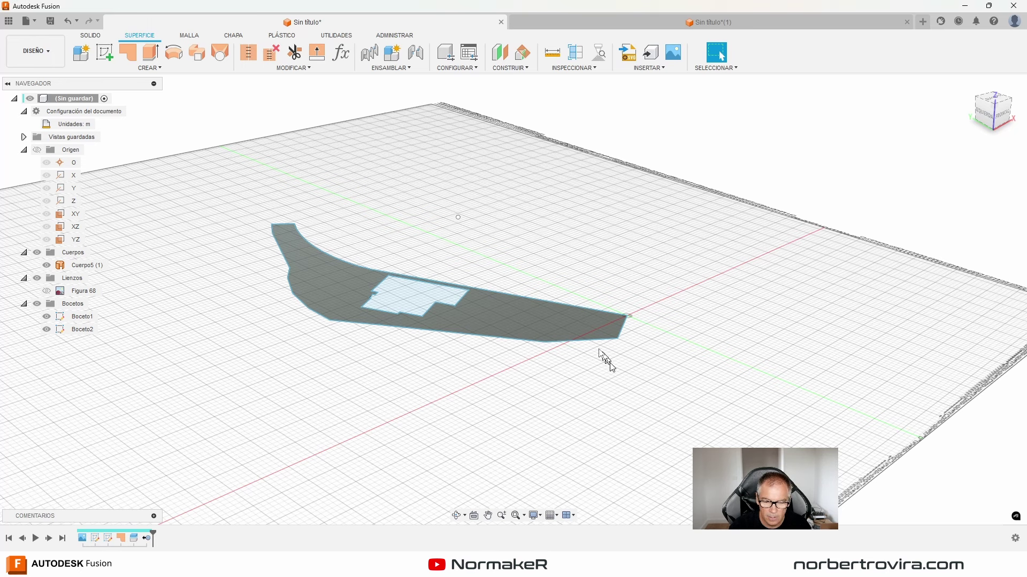
middle_click_drag(553, 332, 319, 380, "shift")
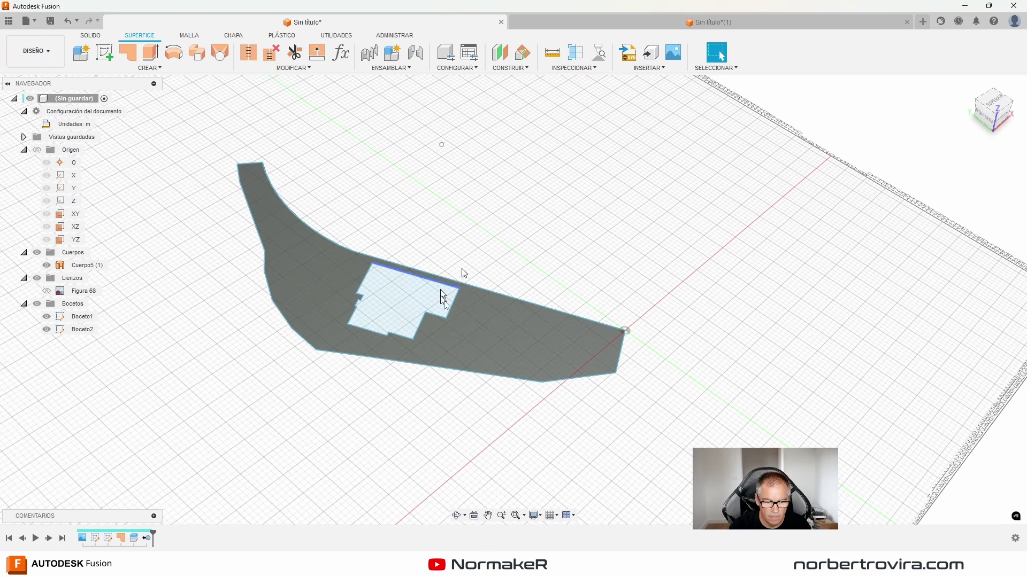
right_click(101, 269)
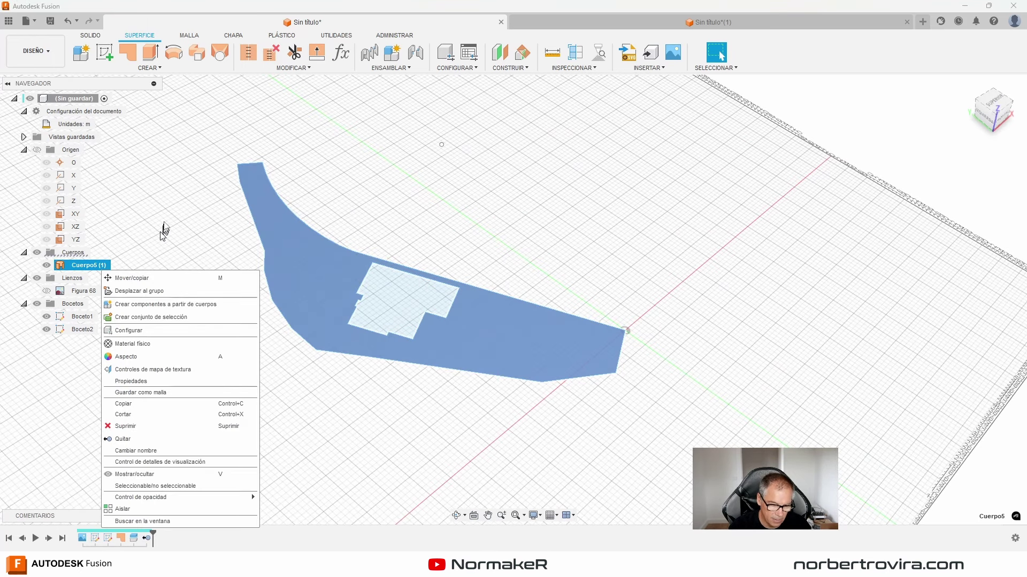
left_click(371, 202)
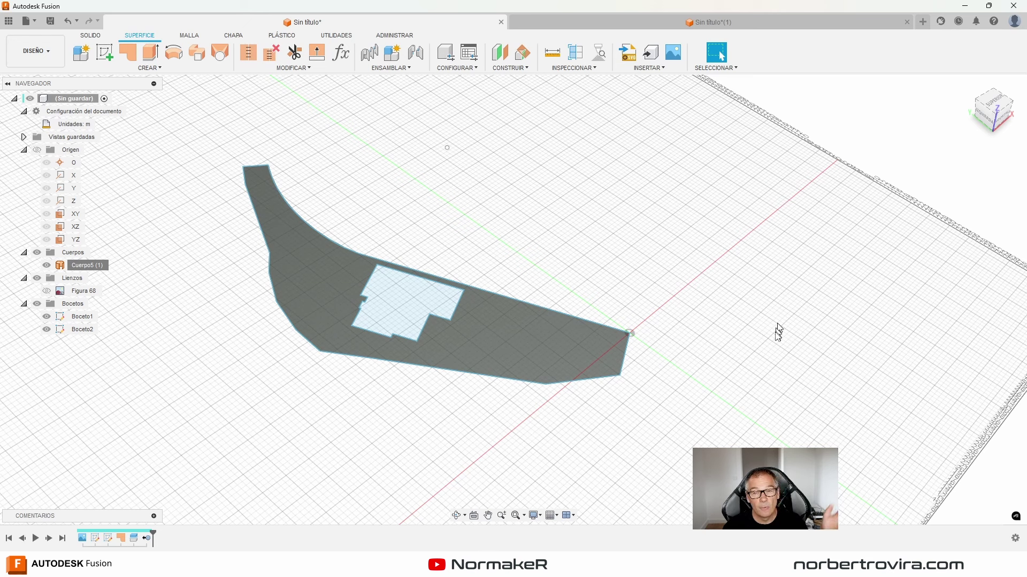